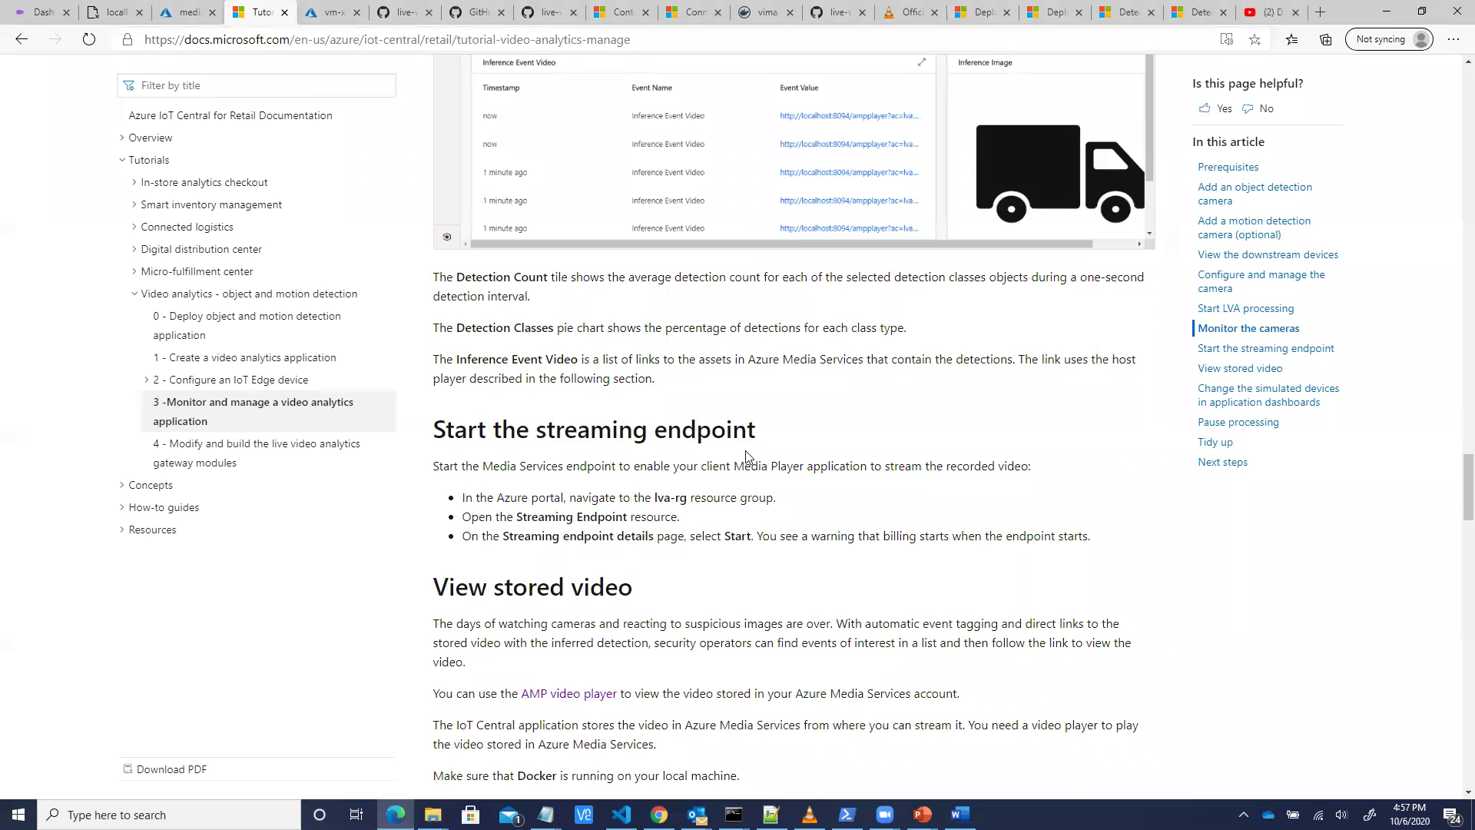
- Check the tutorial's streaming endpoint instructions, switch to the Azure portal, reload it after the connection error, and open the lva-rg resource group
scroll(766, 454, "down", 15)
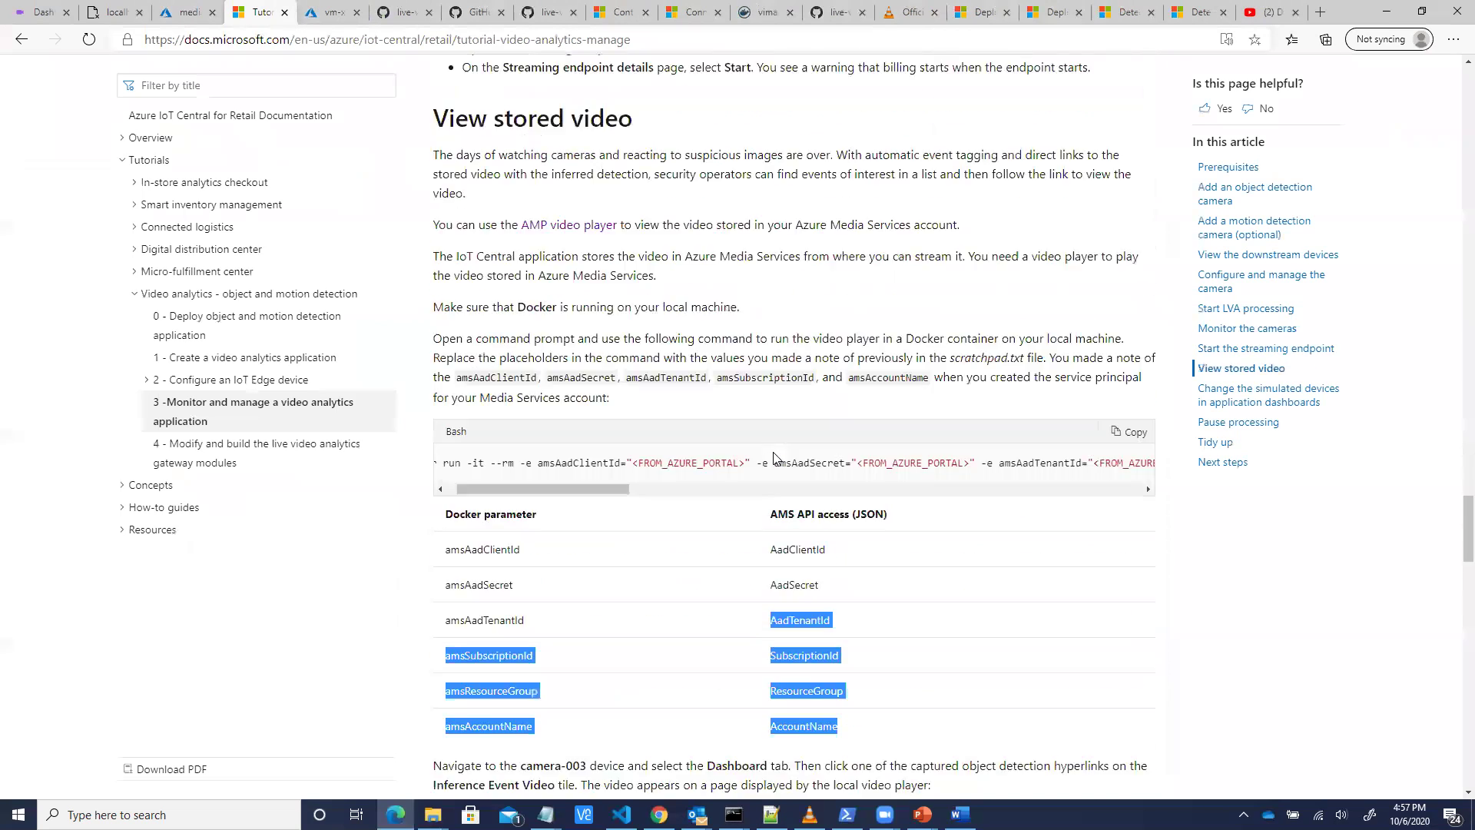
scroll(774, 459, "up", 6)
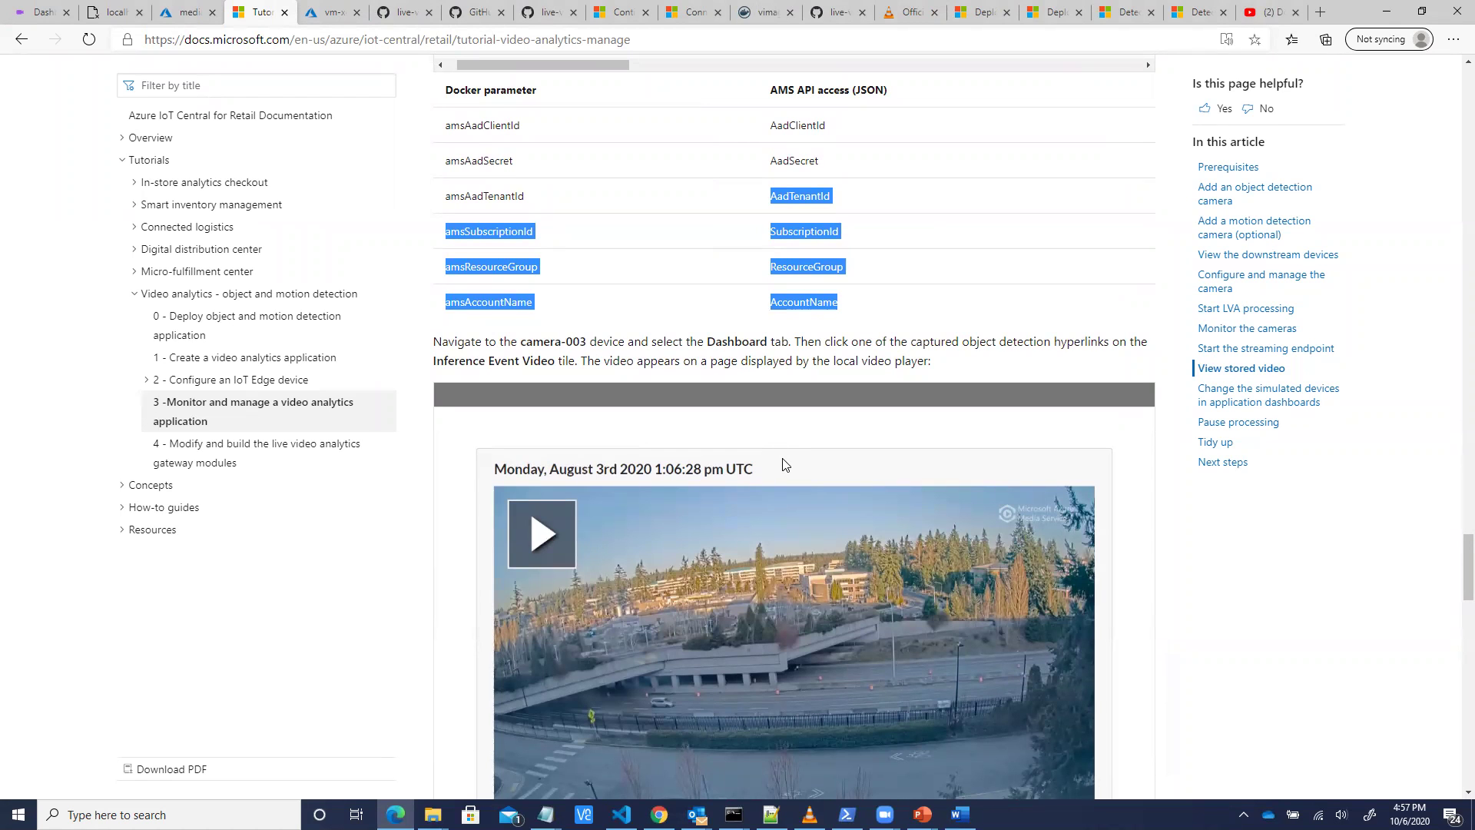
left_click(67, 8)
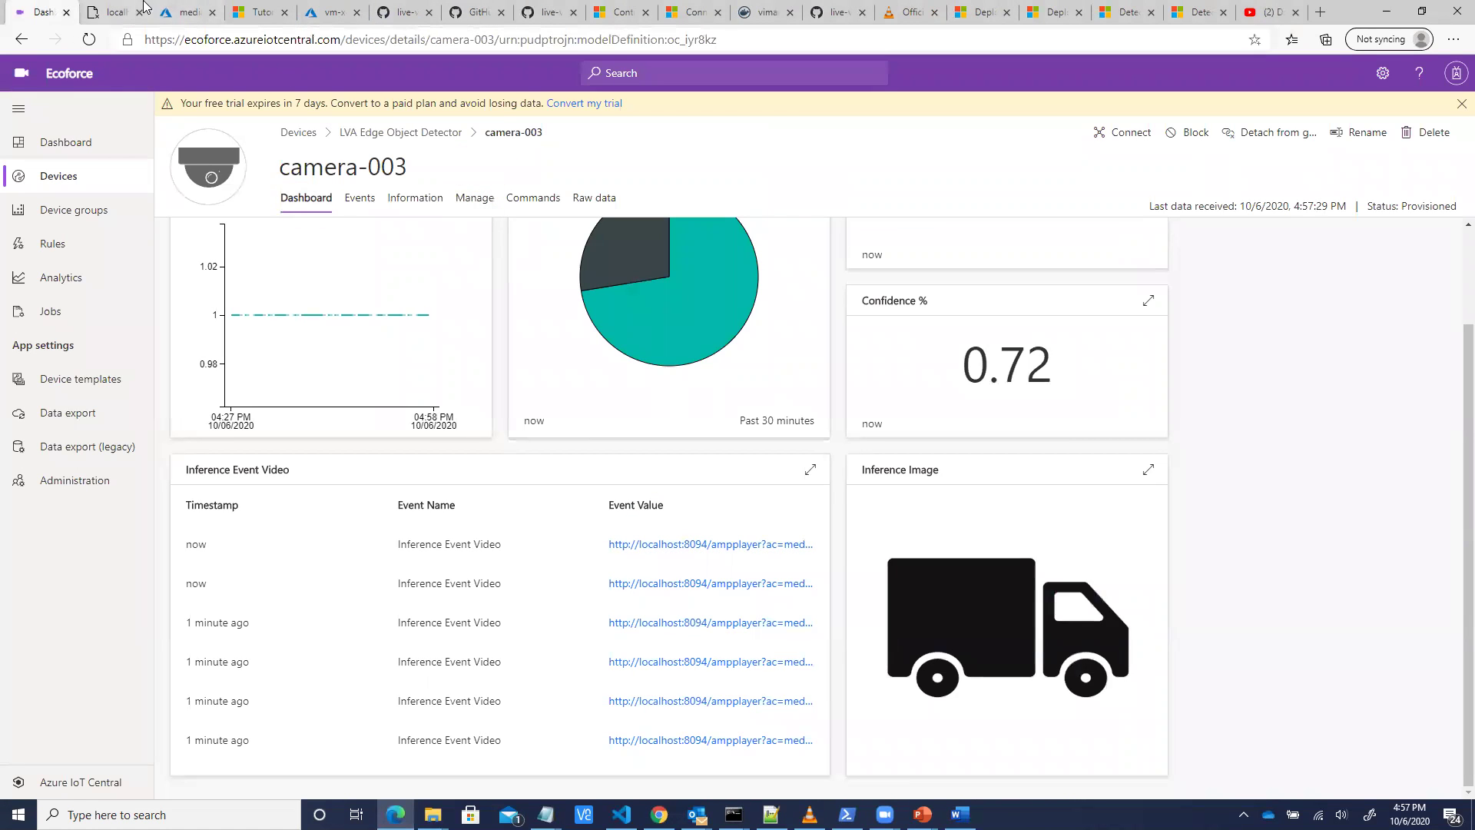
left_click(189, 14)
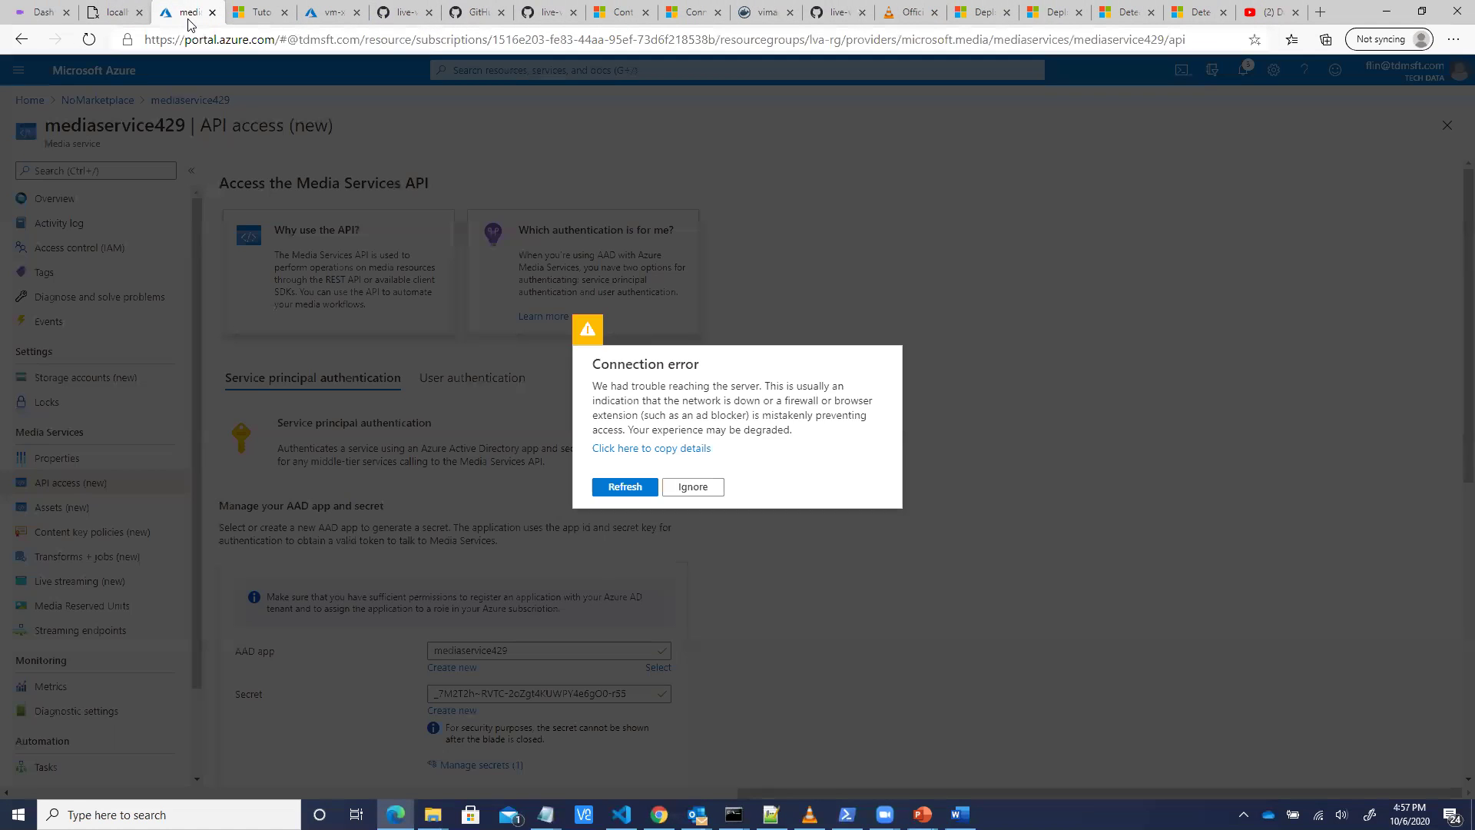
left_click(609, 490)
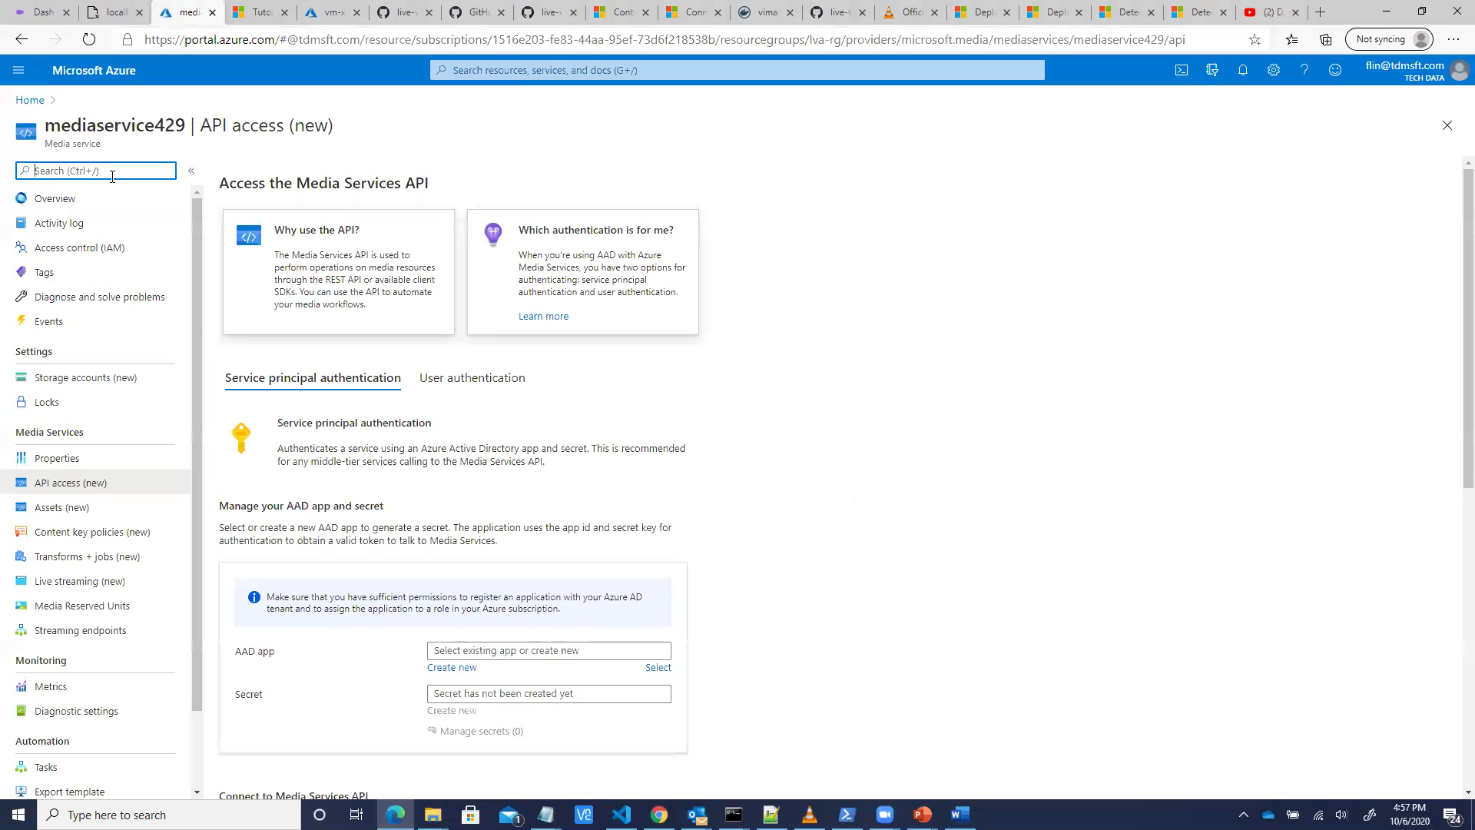
left_click(27, 100)
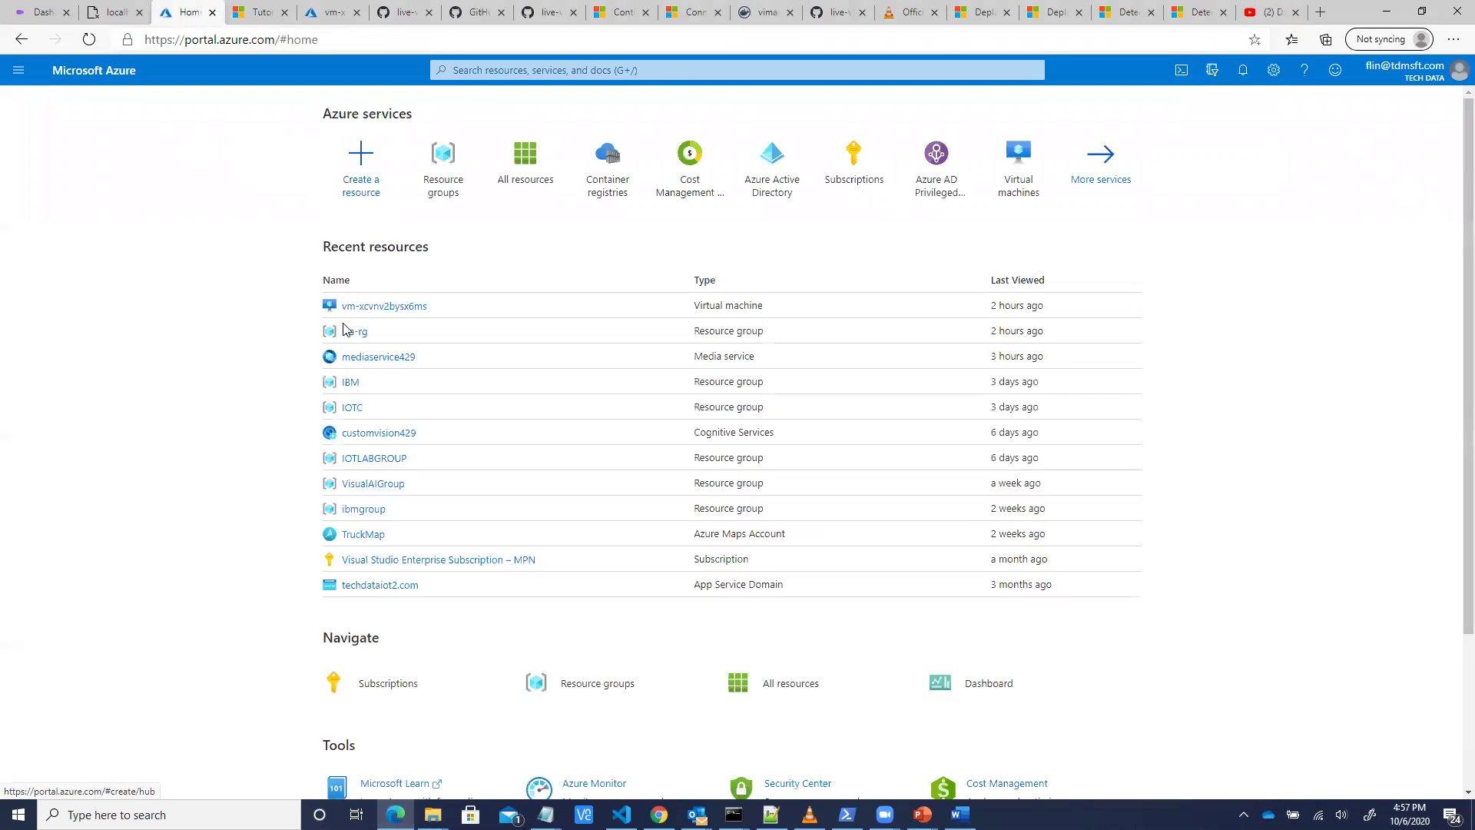
left_click(355, 332)
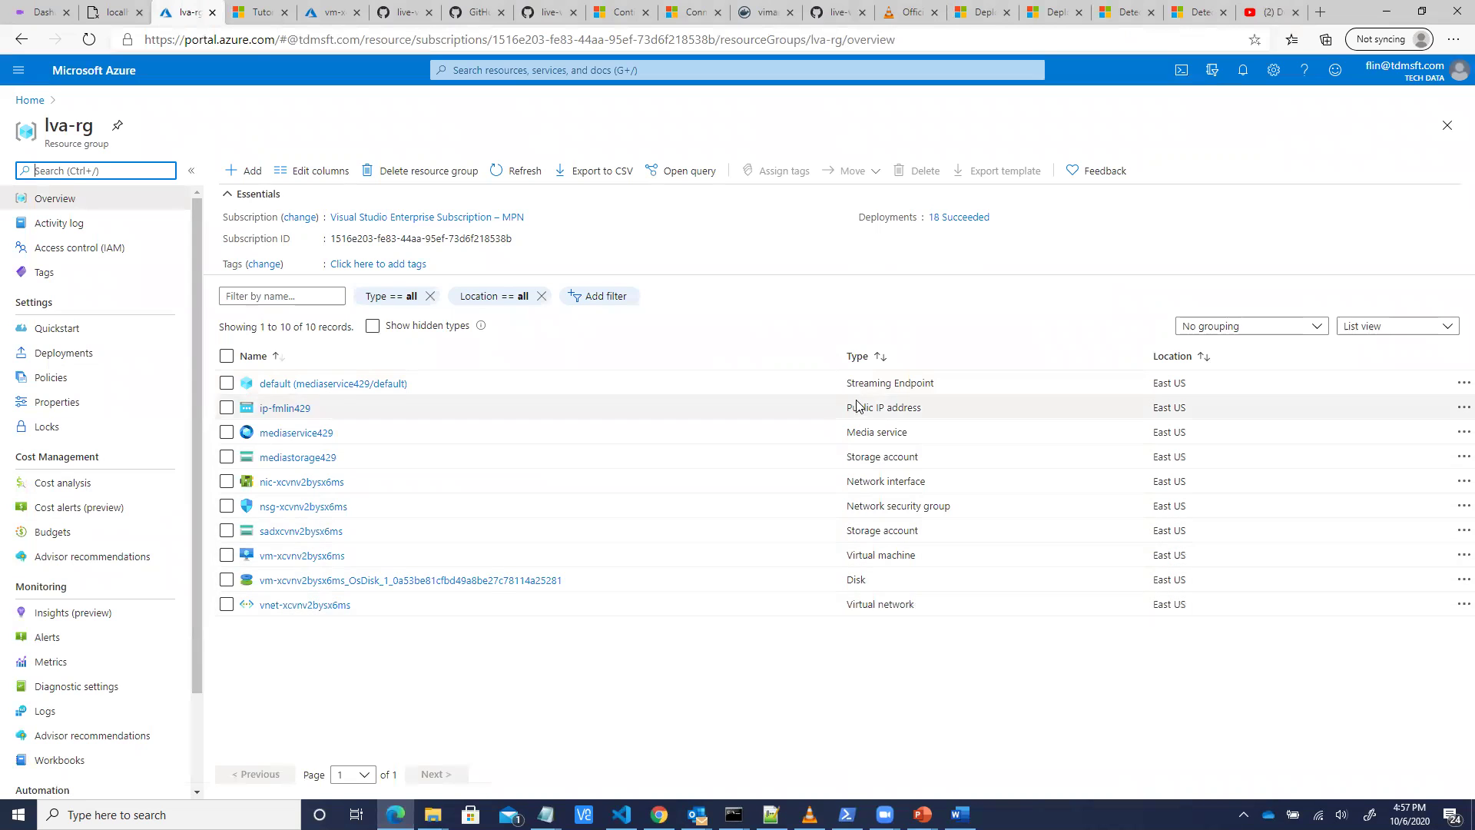
- Open the default streaming endpoint of mediaservice429 and start it, accepting the billing confirmation
left_click(361, 387)
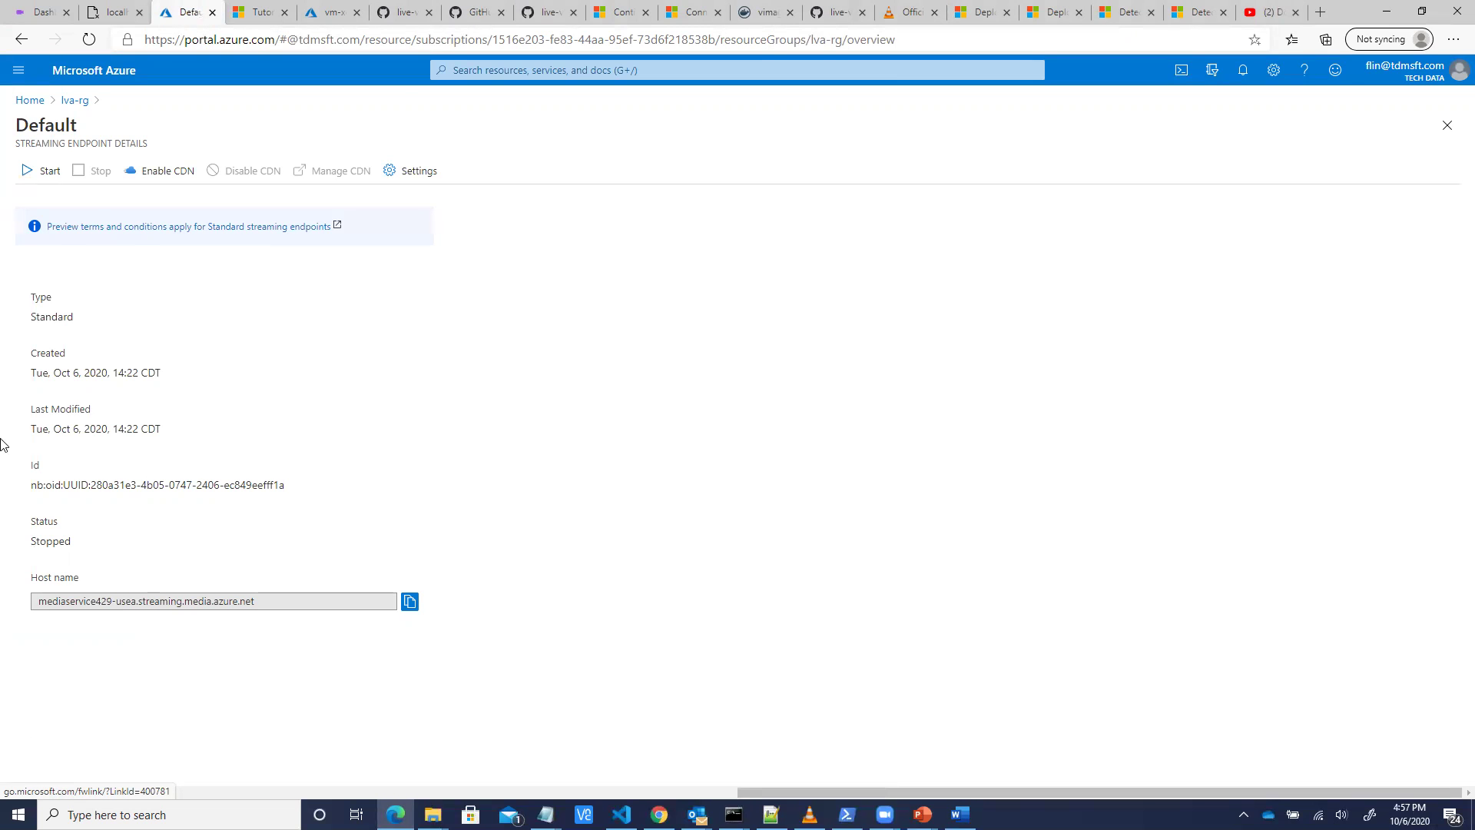
left_click(34, 175)
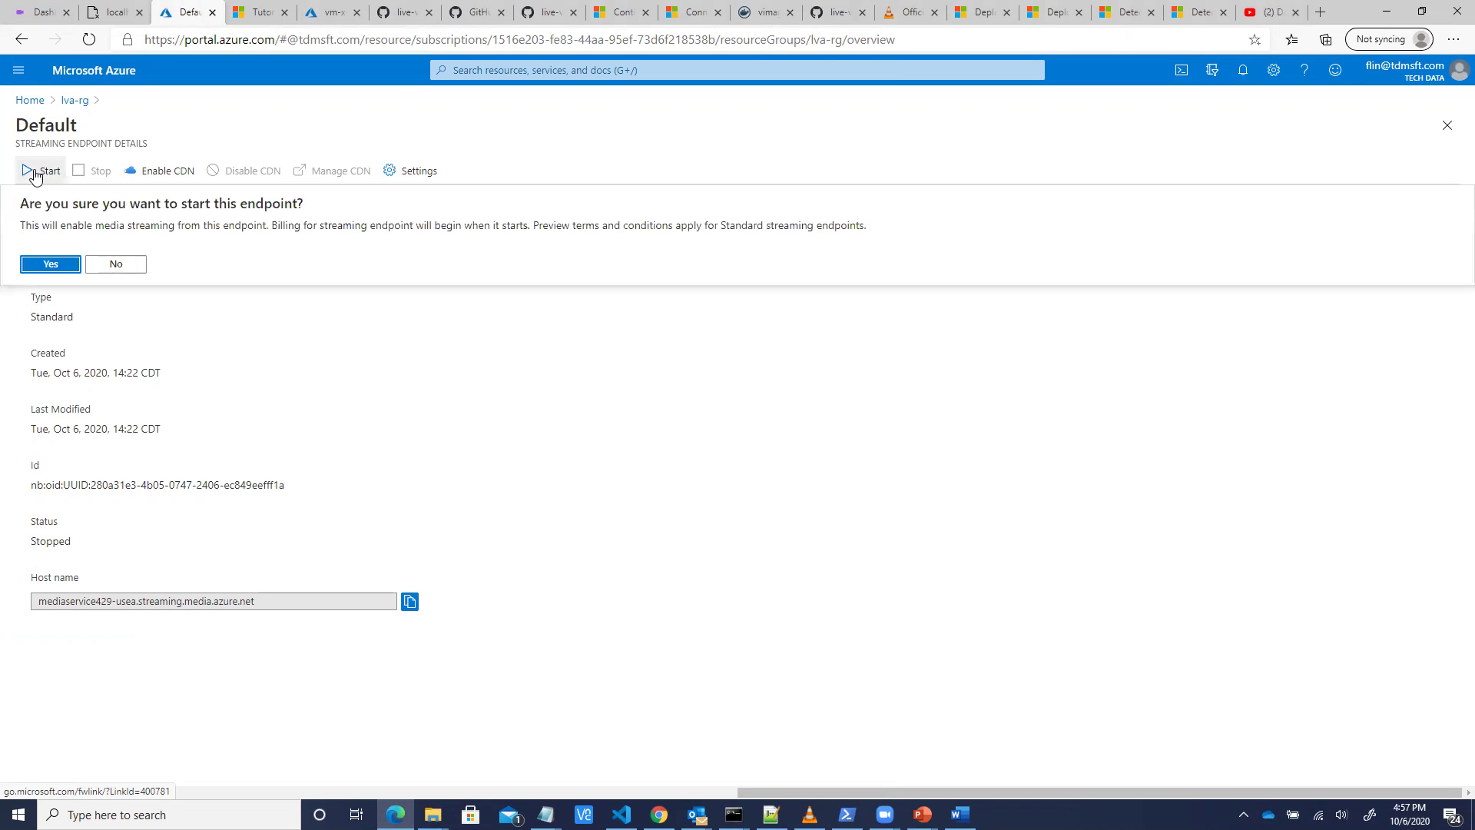
left_click(51, 261)
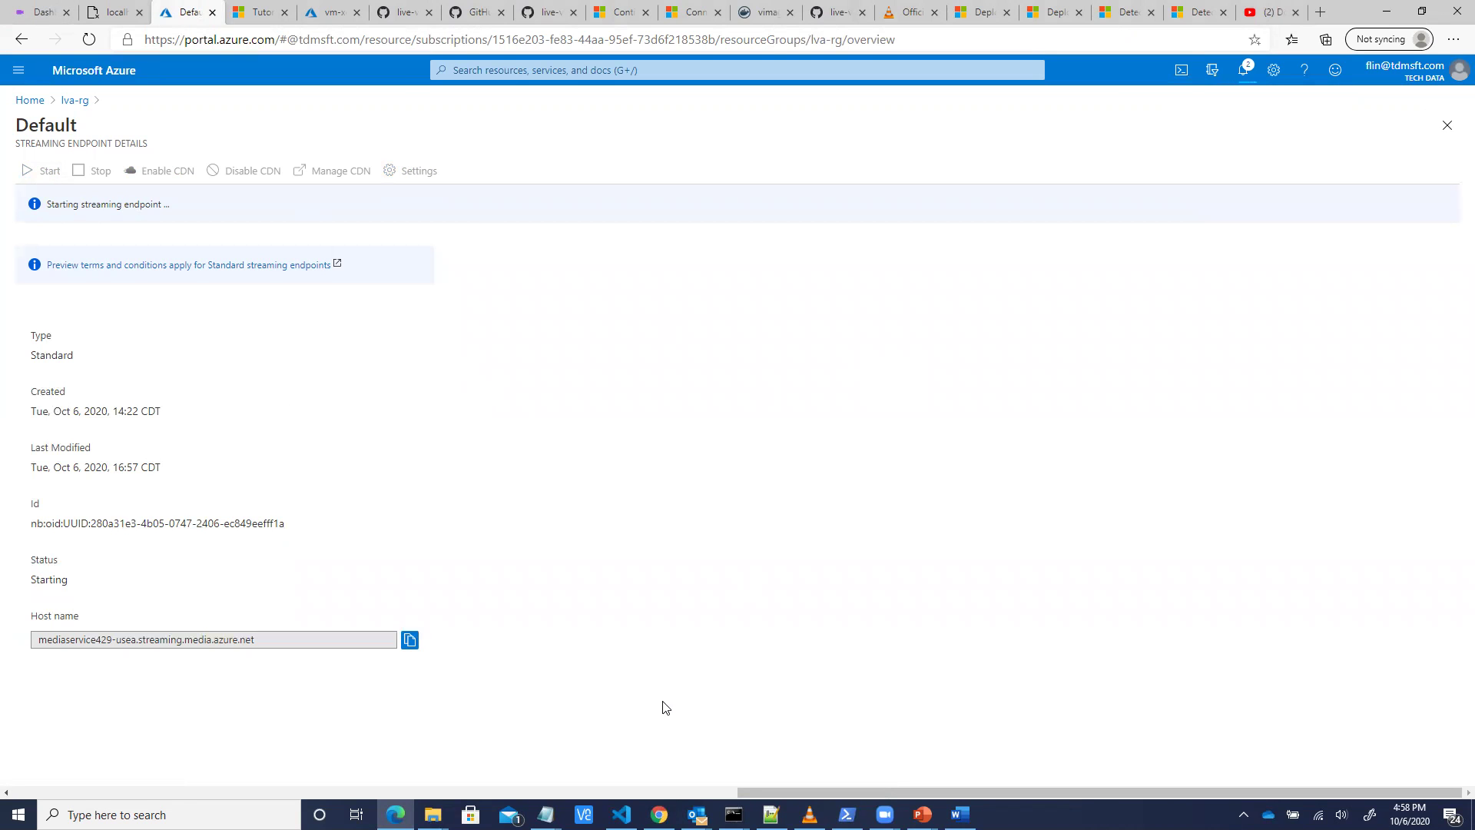
- Return to the Microsoft Docs tutorial and examine its View stored video section for the AMP video player guidance
left_click(262, 12)
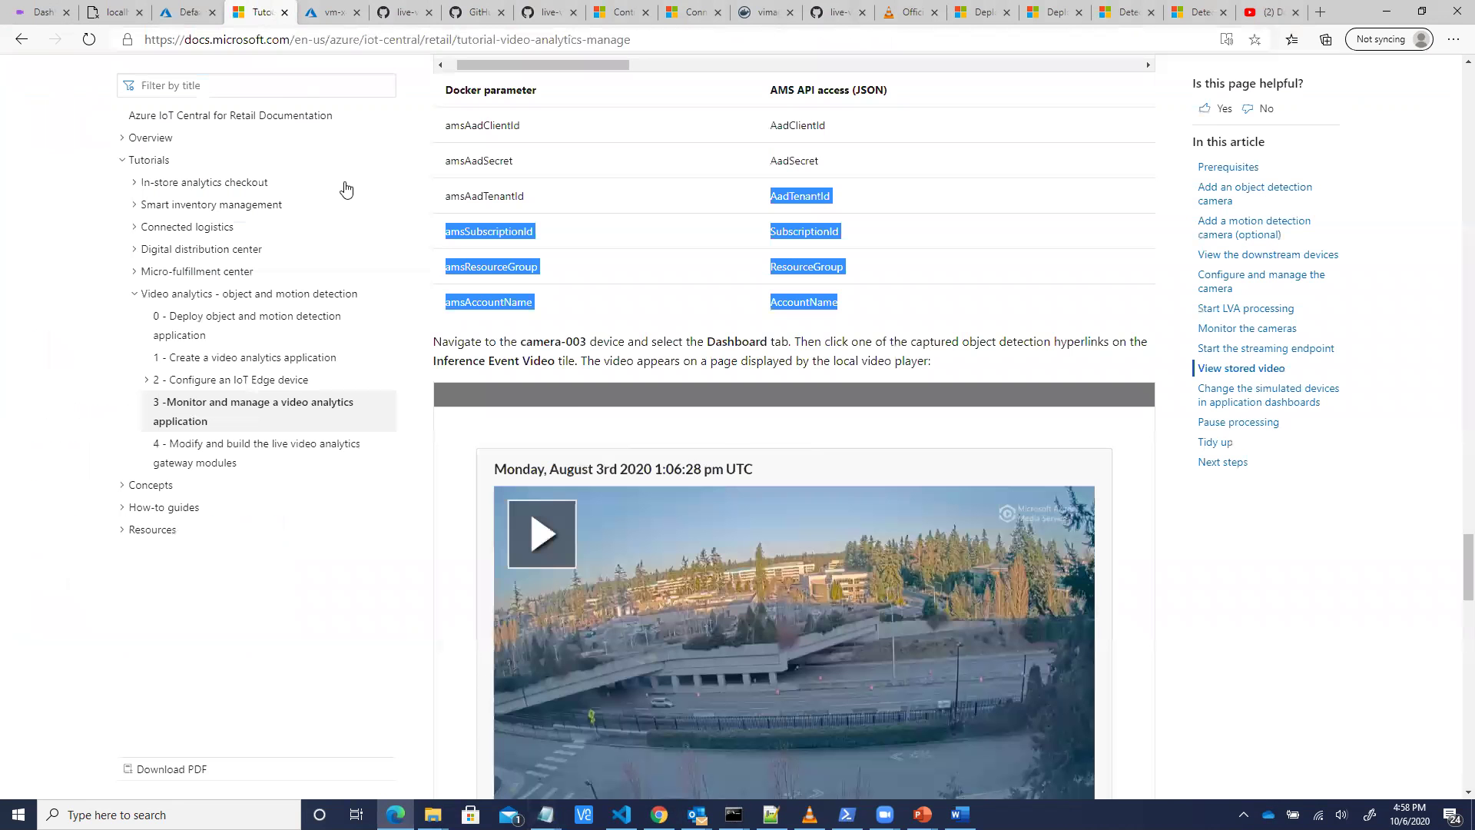
scroll(739, 439, "down", 20)
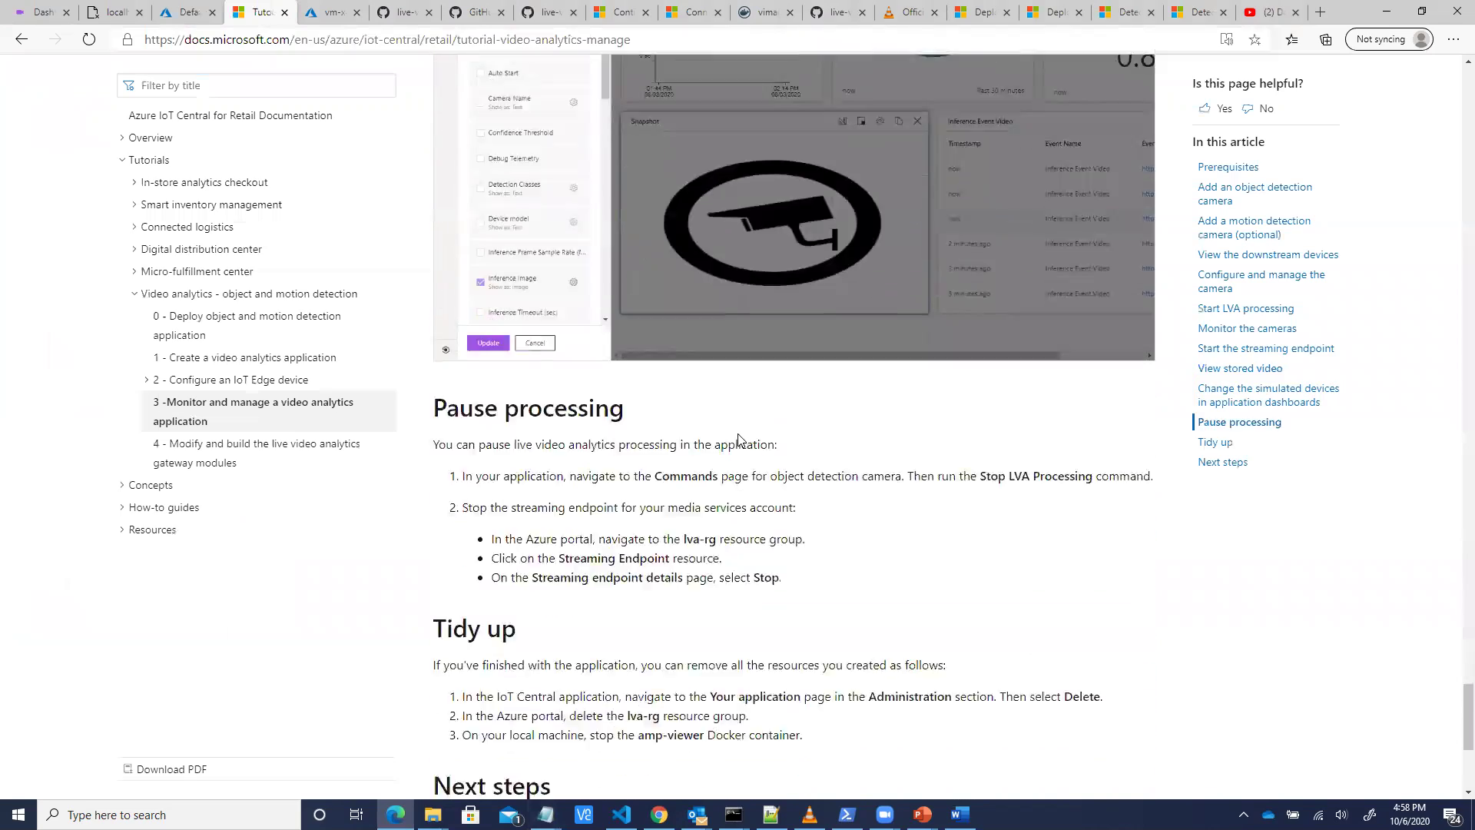
scroll(738, 440, "up", 15)
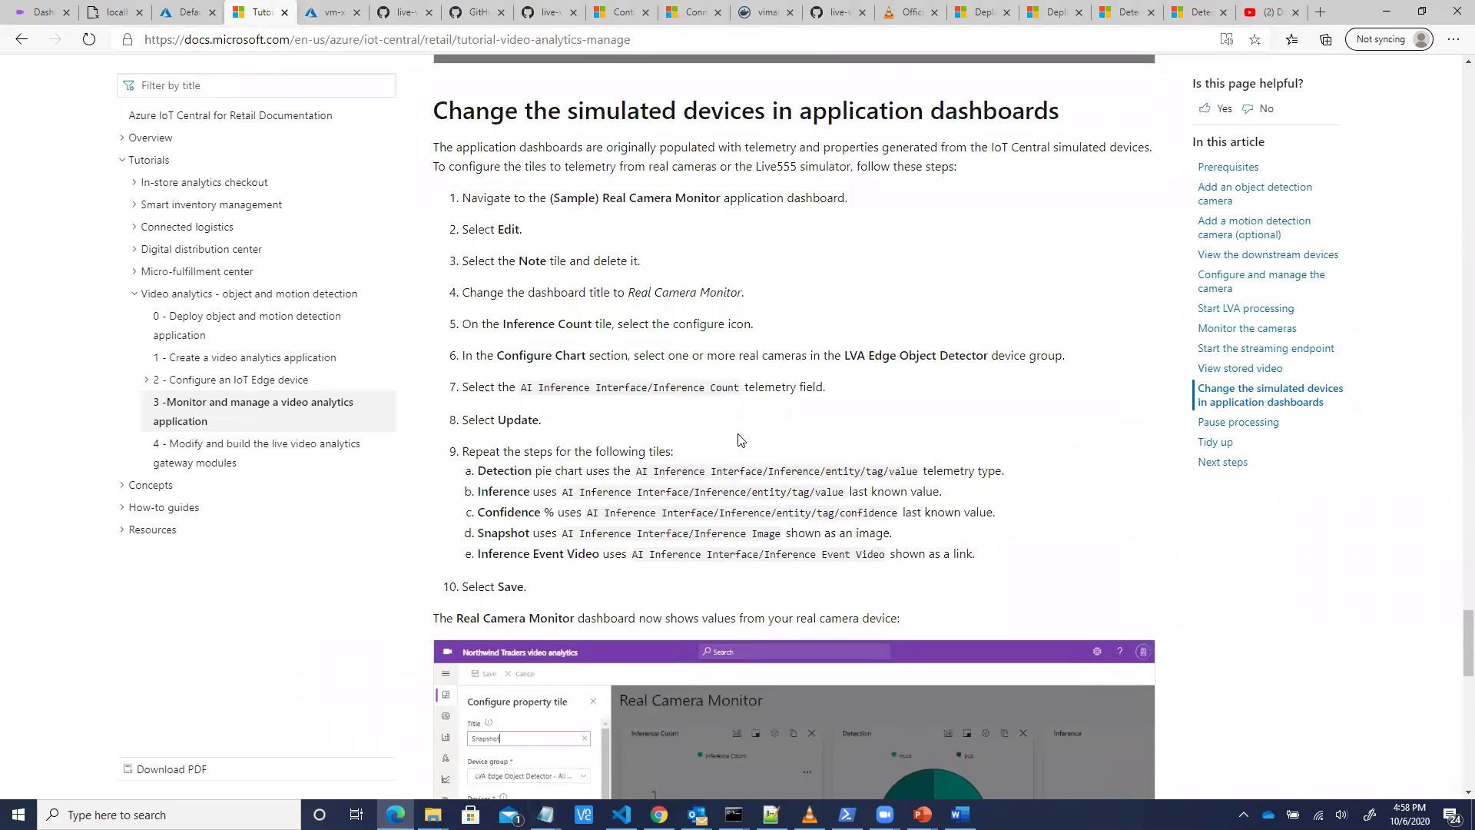
scroll(606, 381, "up", 12)
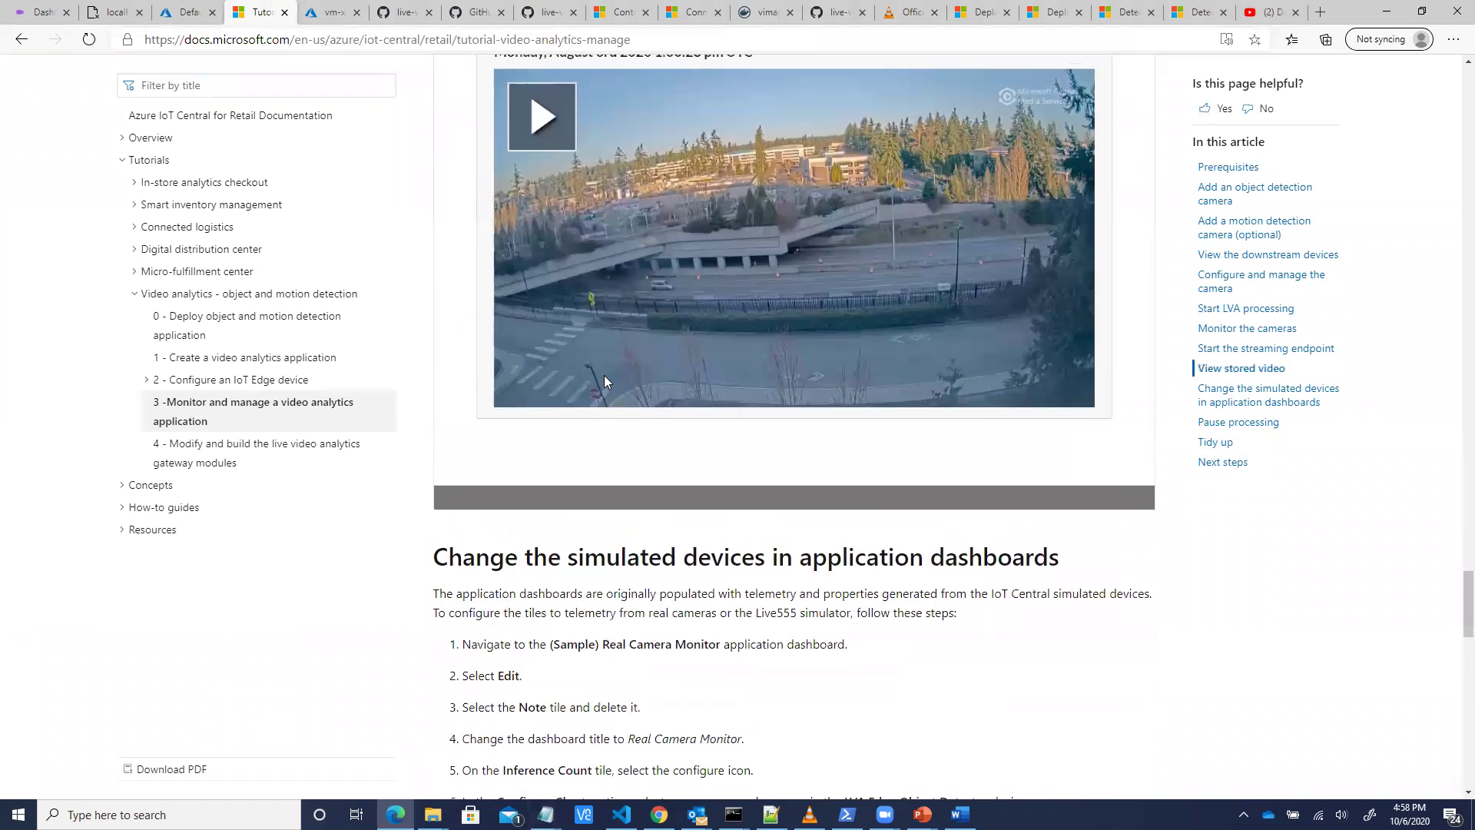
scroll(606, 380, "up", 7)
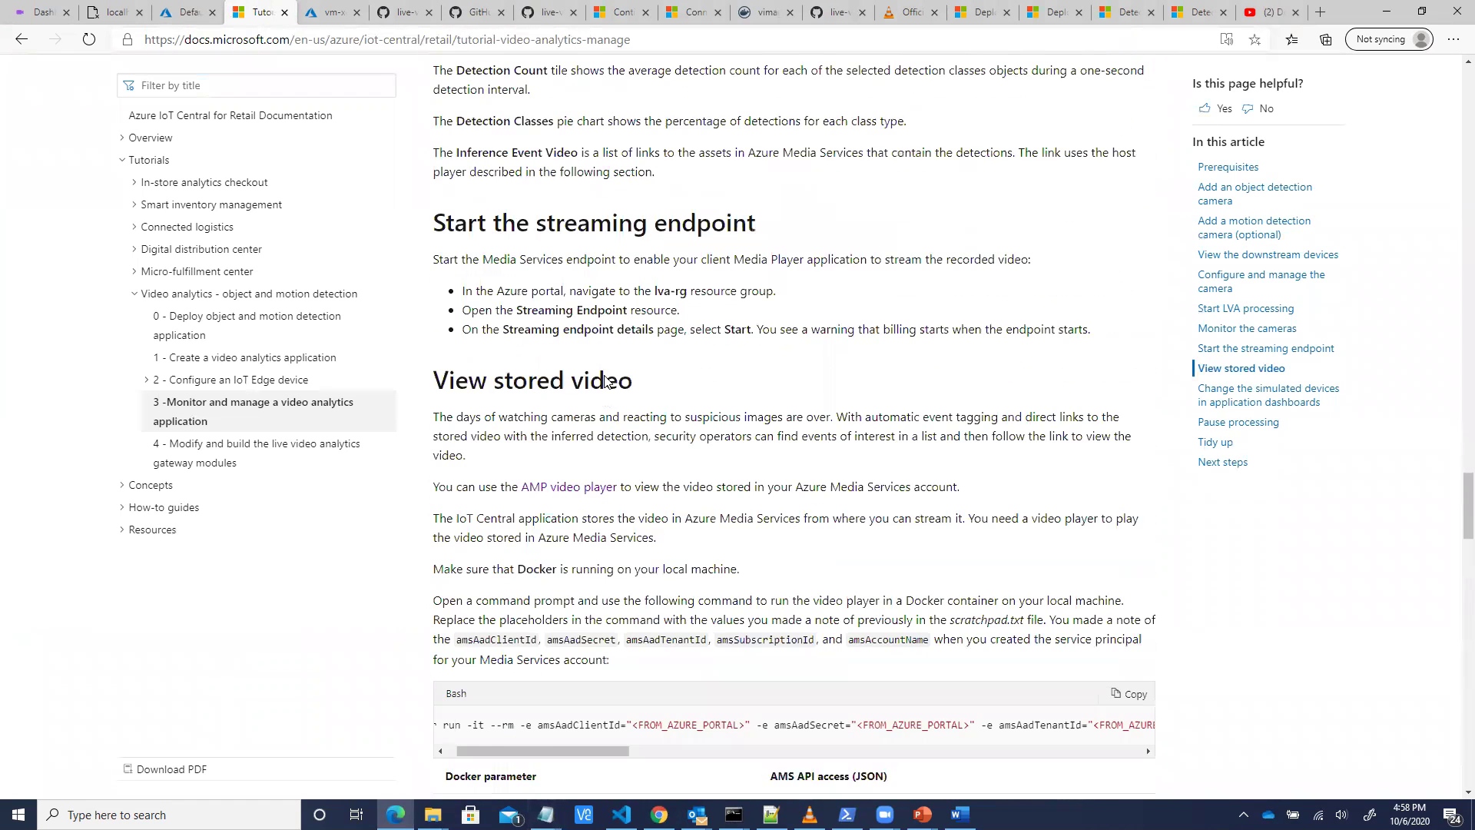
scroll(604, 381, "down", 1)
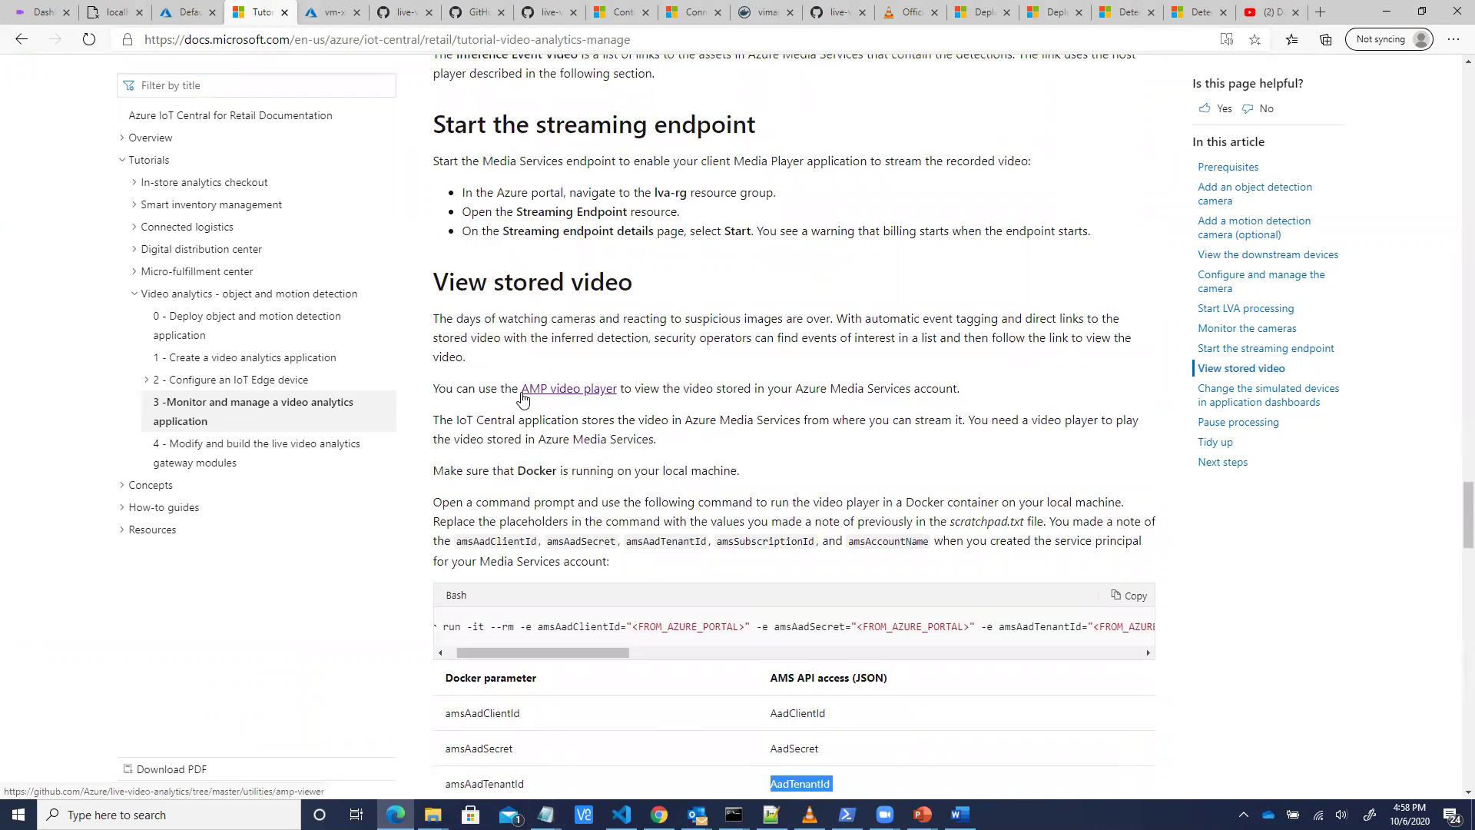
left_click_drag(522, 389, 617, 383)
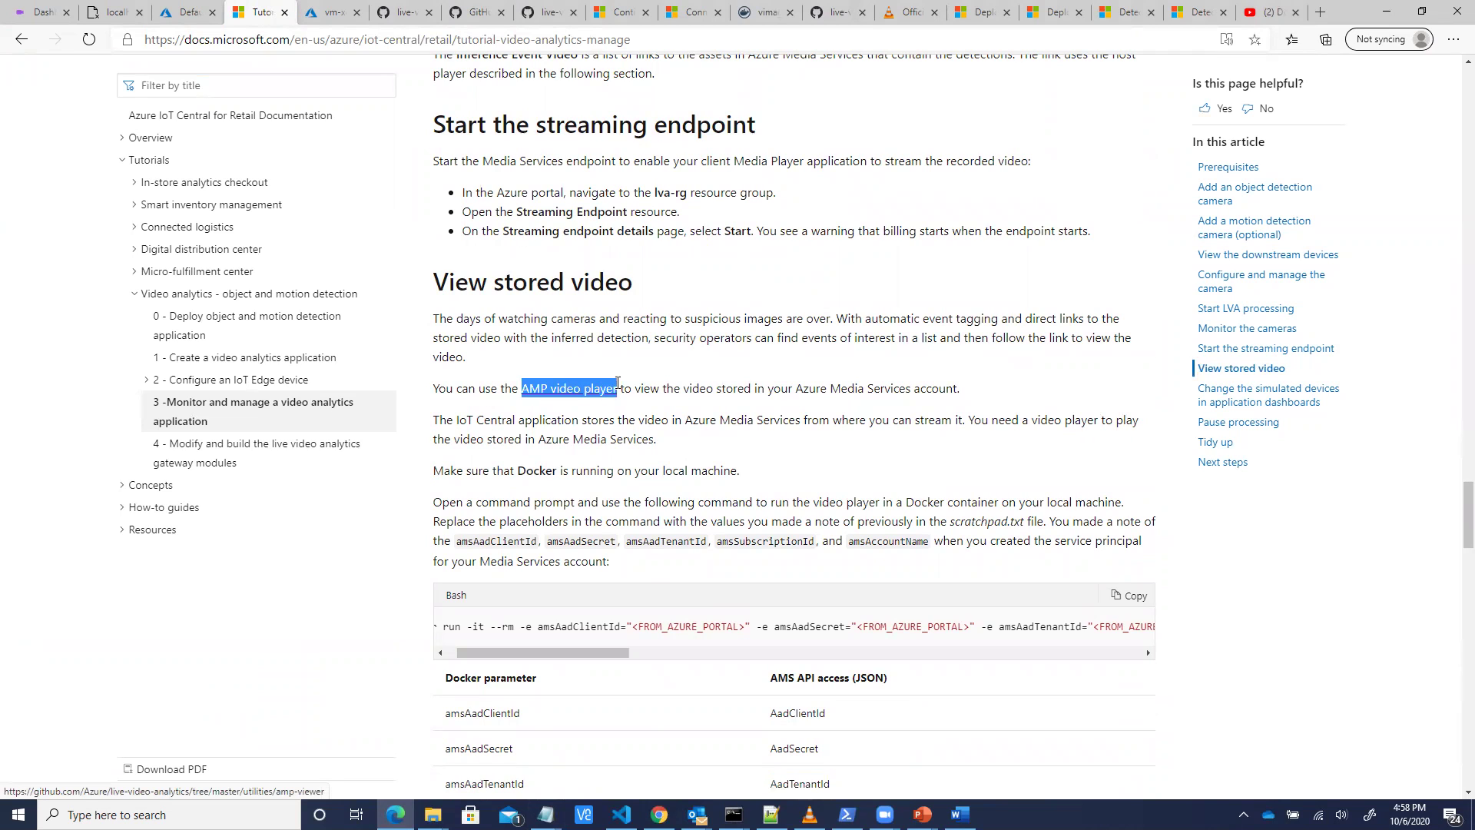
left_click(661, 391)
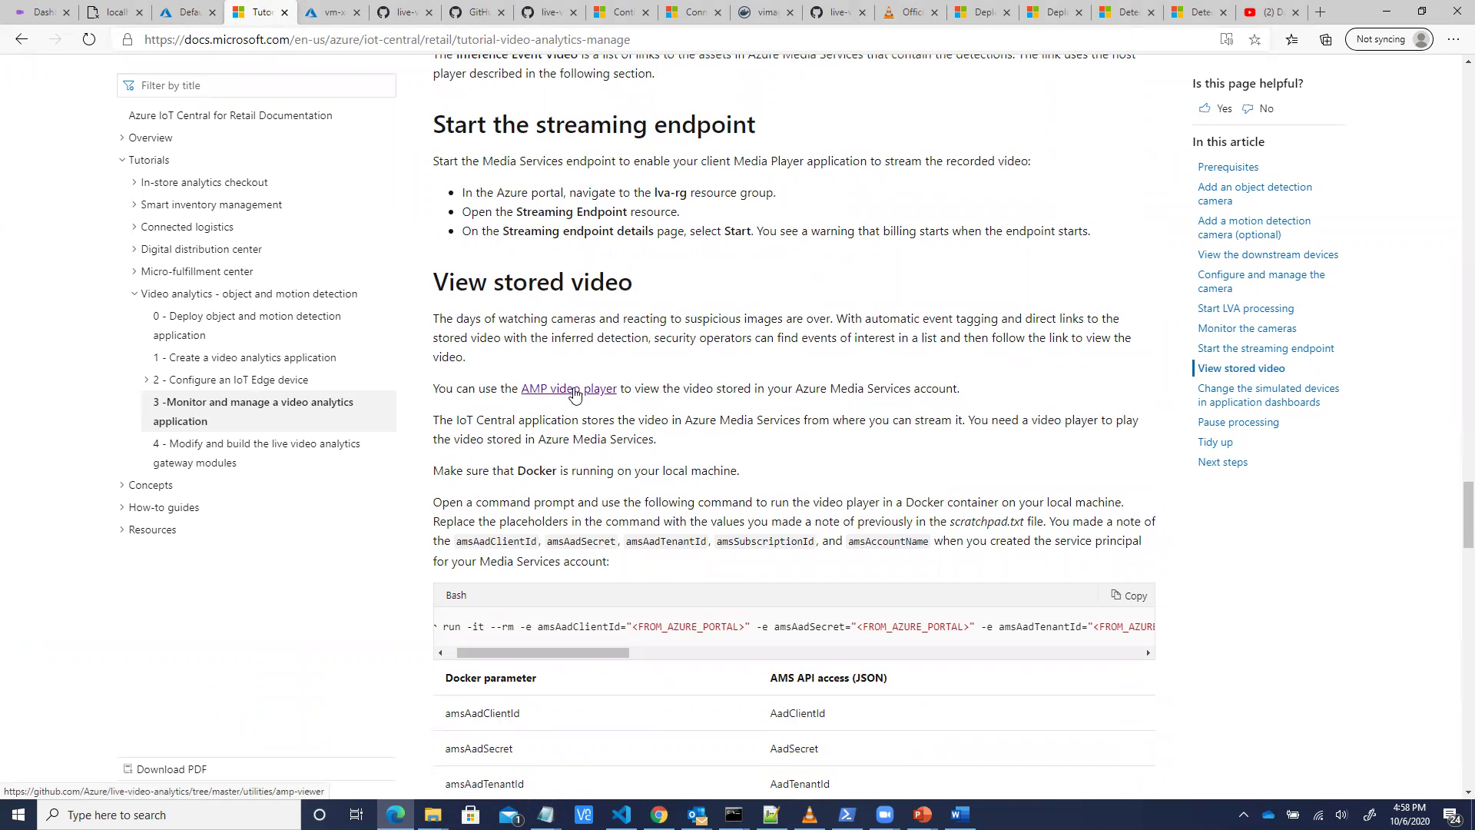
- Examine the tutorial's docker run command and its parameter table, and check whether Docker Desktop is running locally
scroll(785, 373, "down", 5)
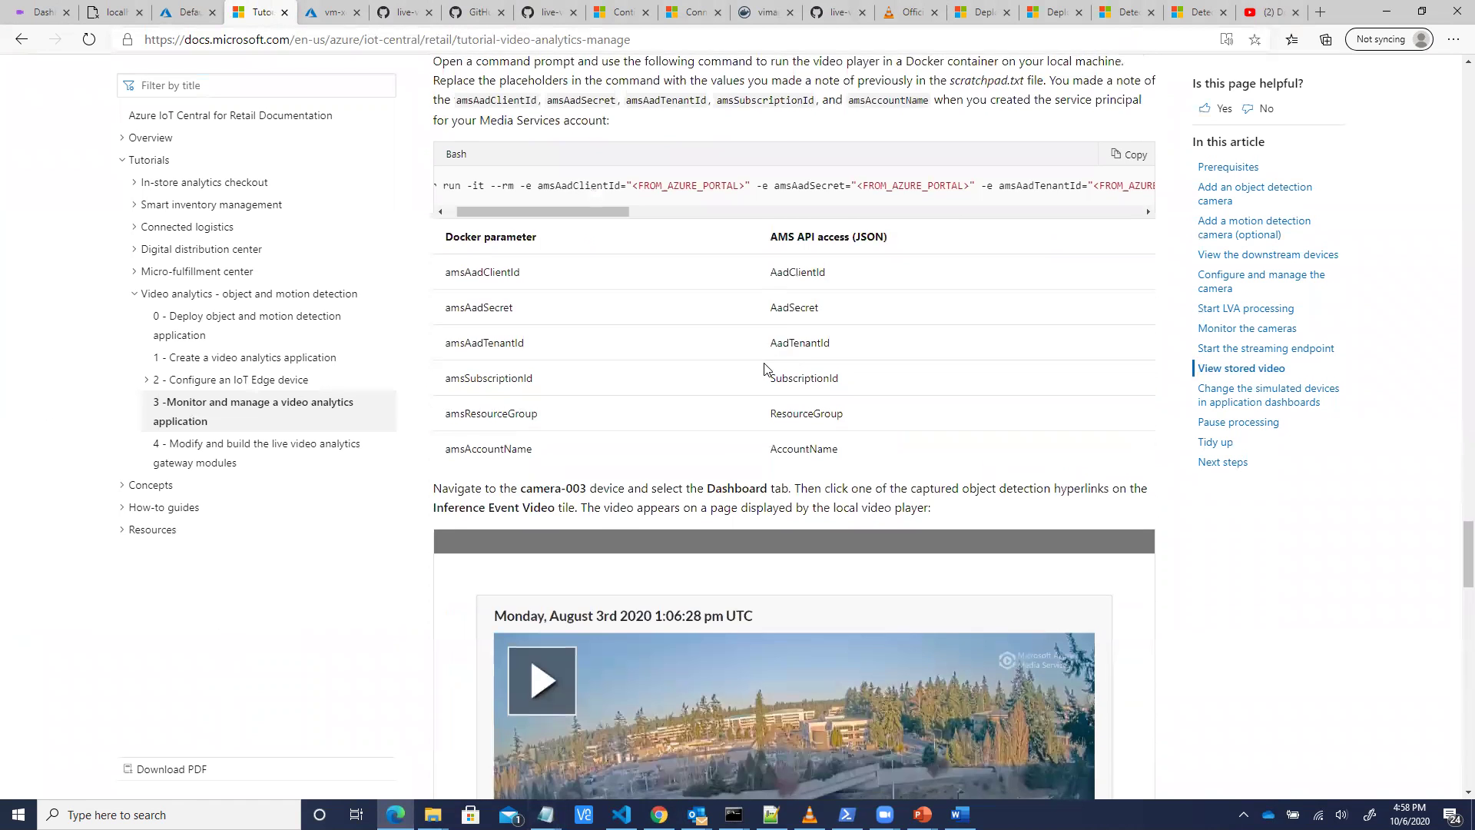
scroll(785, 374, "up", 2)
left_click_drag(614, 429, 604, 430)
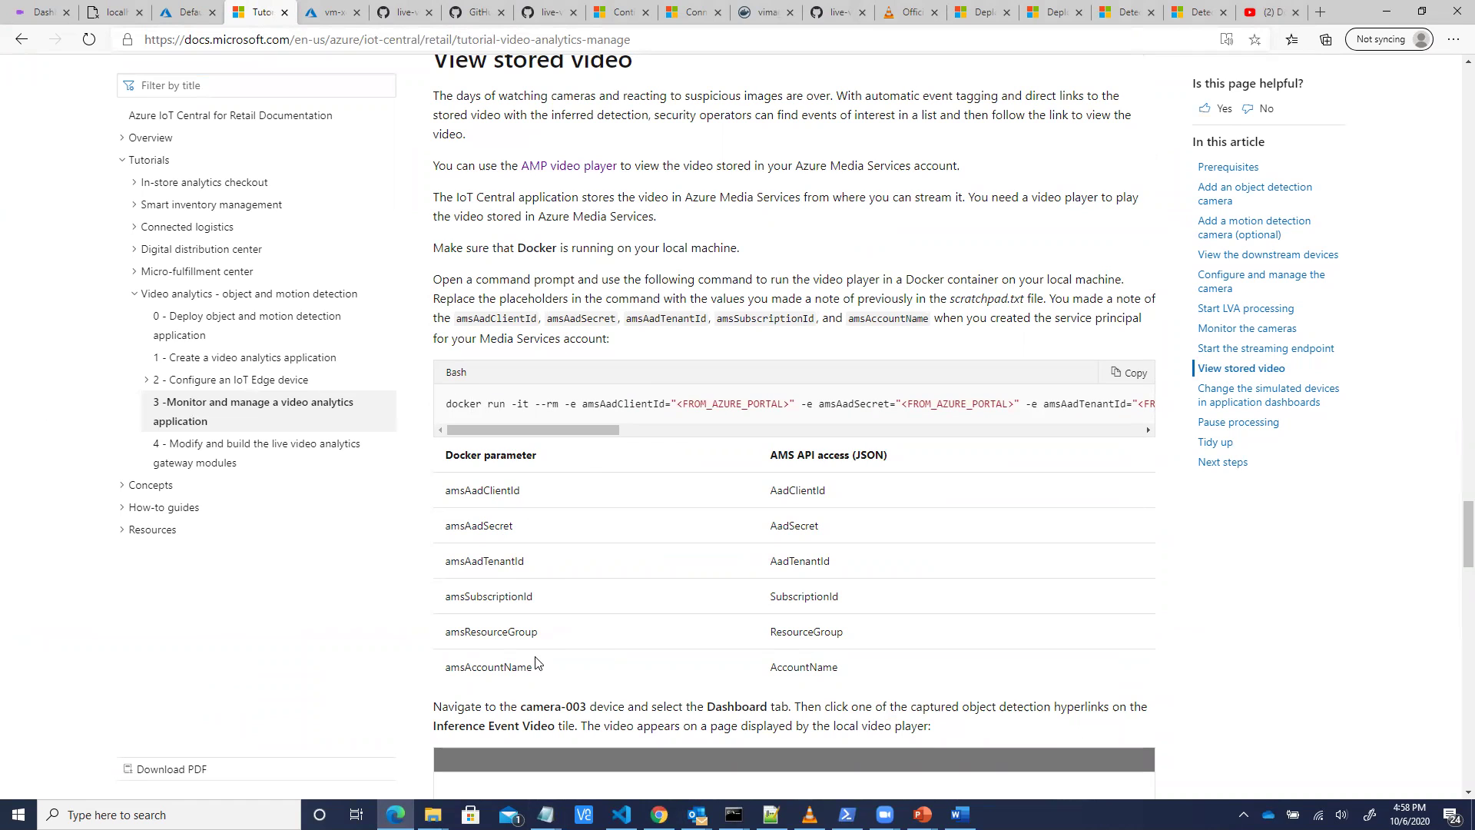
left_click_drag(538, 431, 462, 469)
left_click(1244, 814)
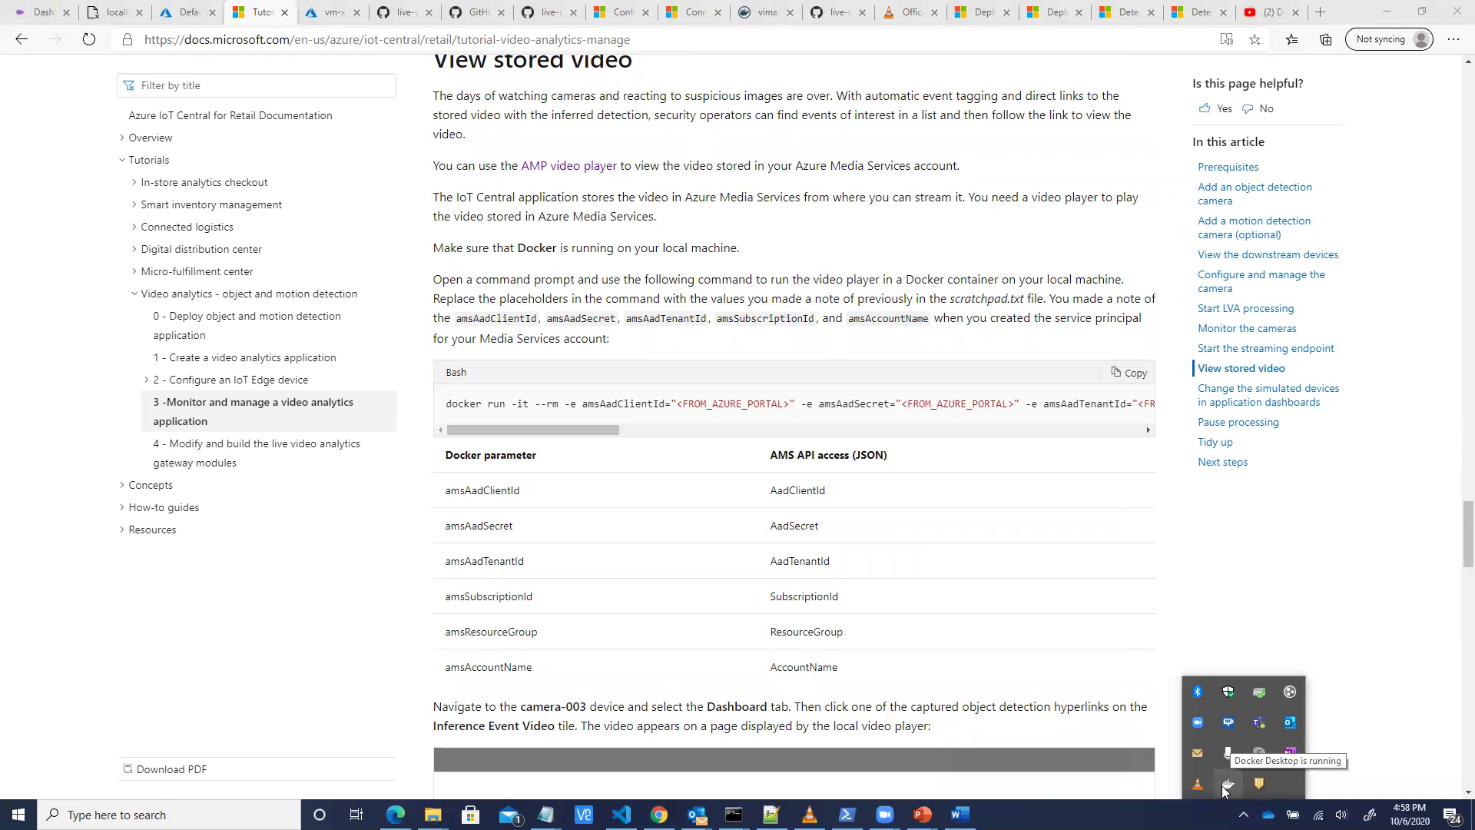
left_click(316, 674)
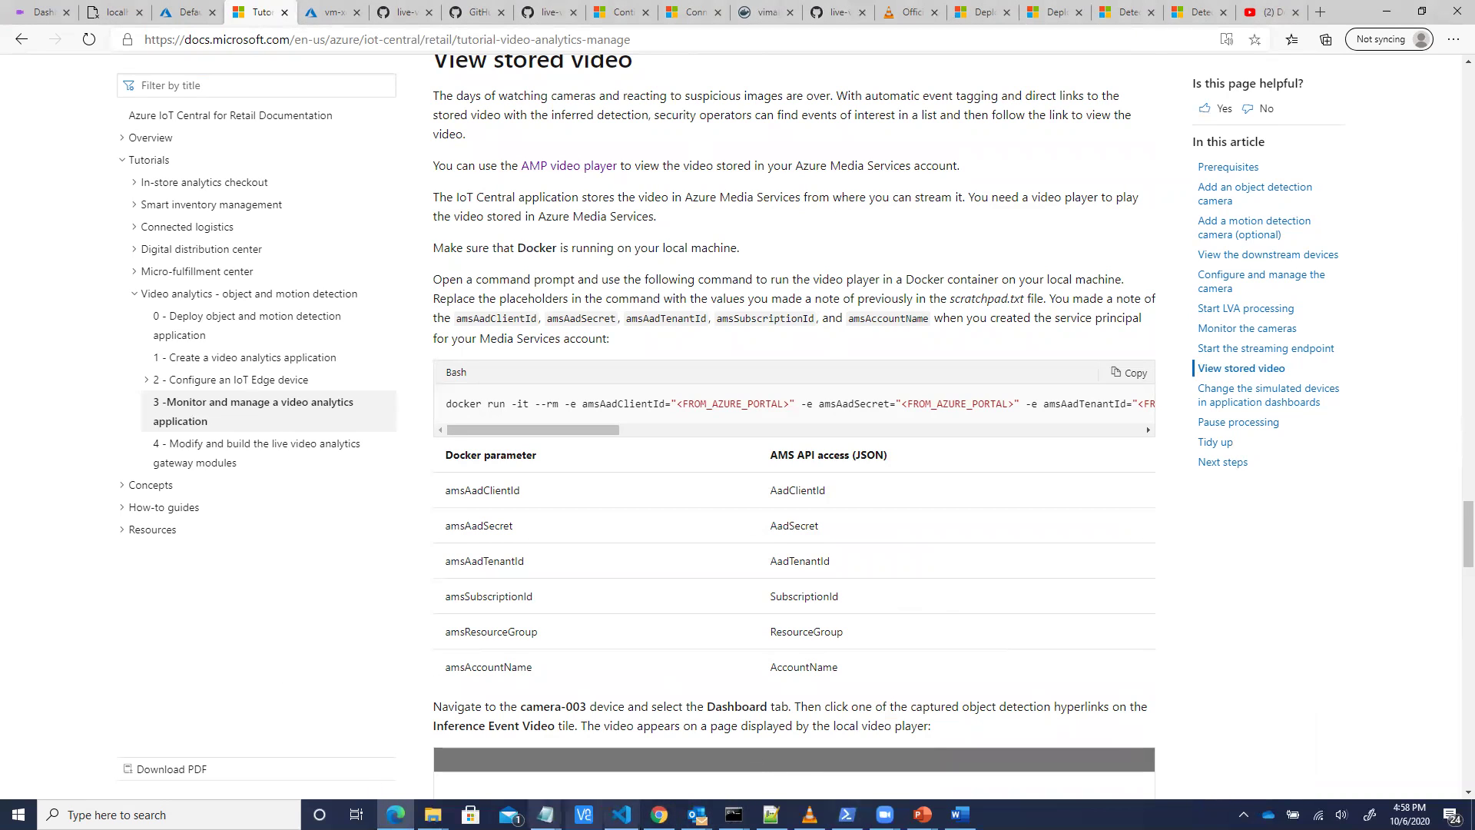
- Switch to Scratchpad_Demo.txt in Notepad and copy the prepared docker run command for the amp-viewer:1.0-amd64 image
mouse_move(545, 815)
left_click(584, 772)
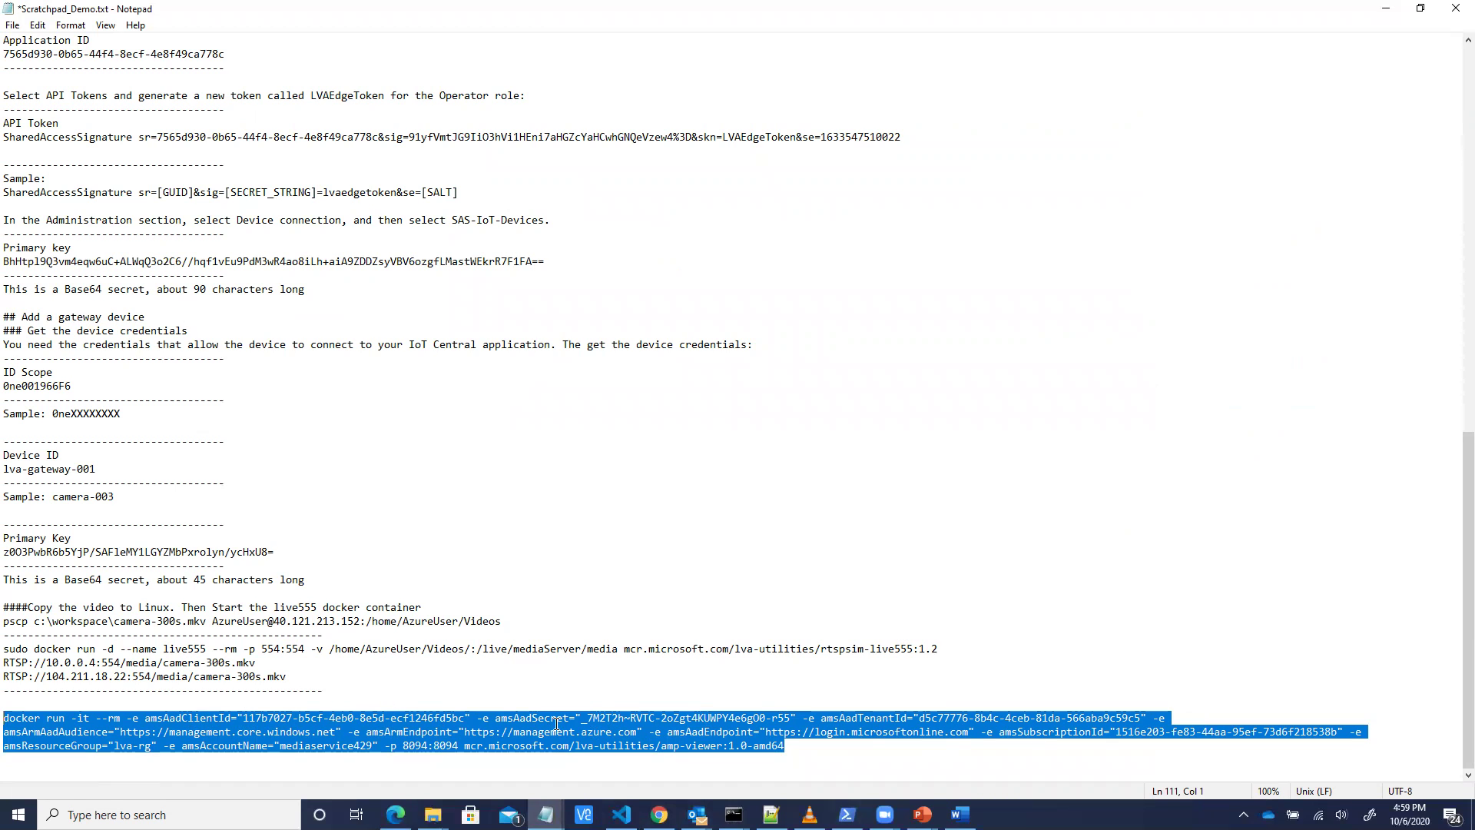
right_click(580, 732)
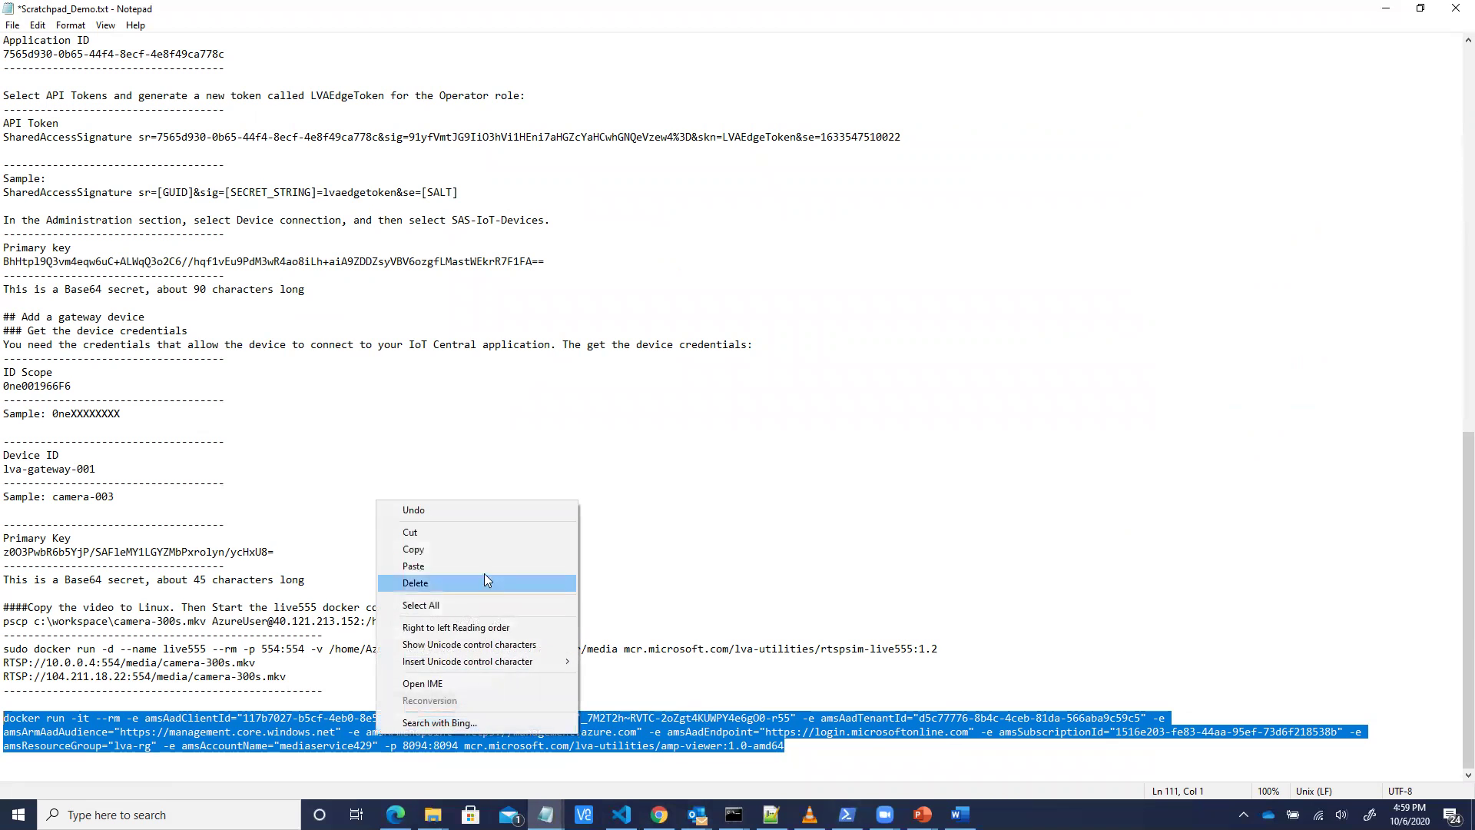
left_click(481, 553)
- Paste the docker run command, including the AAD client secret, into Command Prompt and run it to start the amp-viewer container on port 8094
left_click(733, 814)
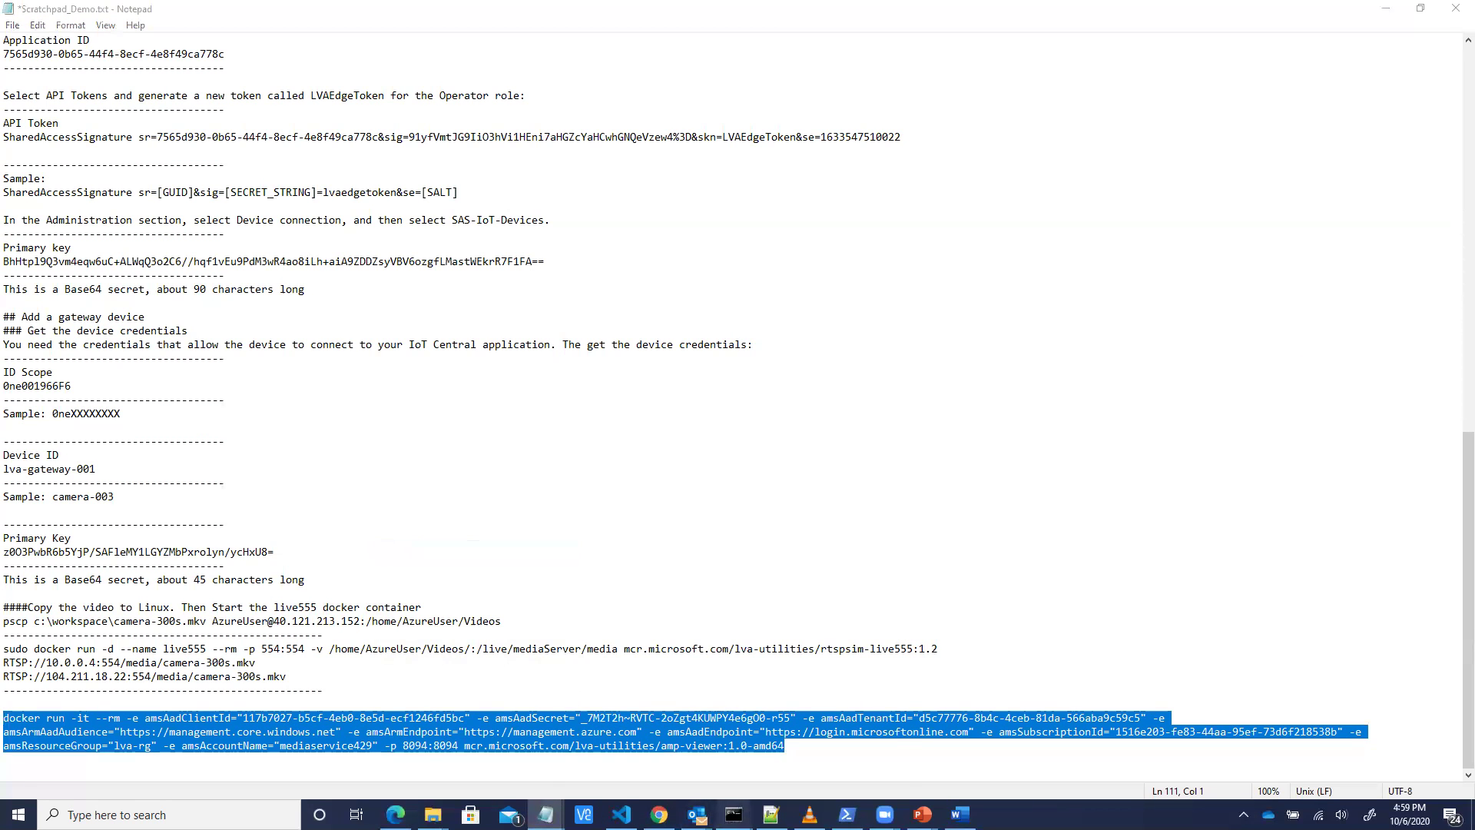
left_click(791, 766)
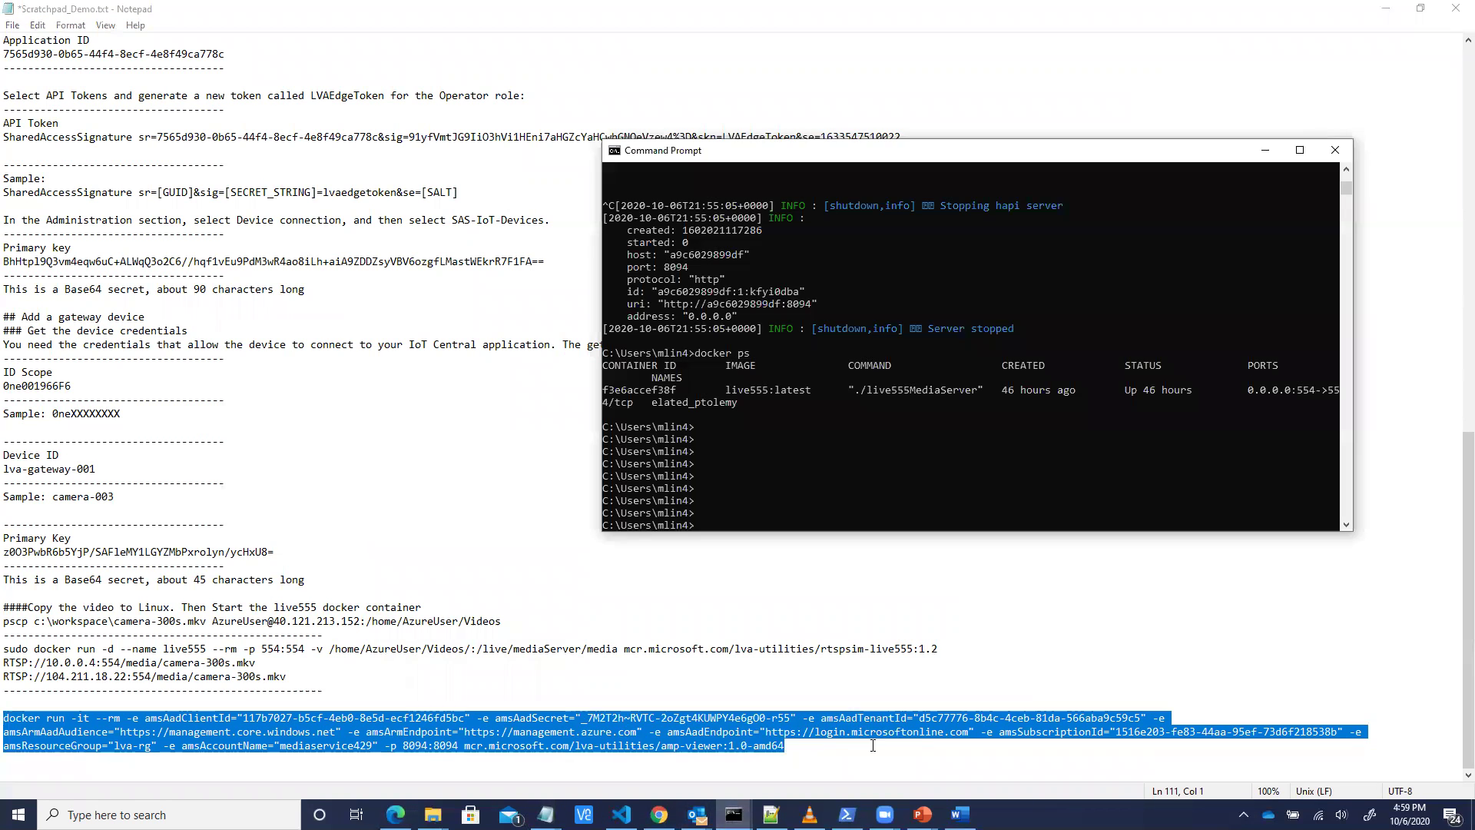
right_click(758, 513)
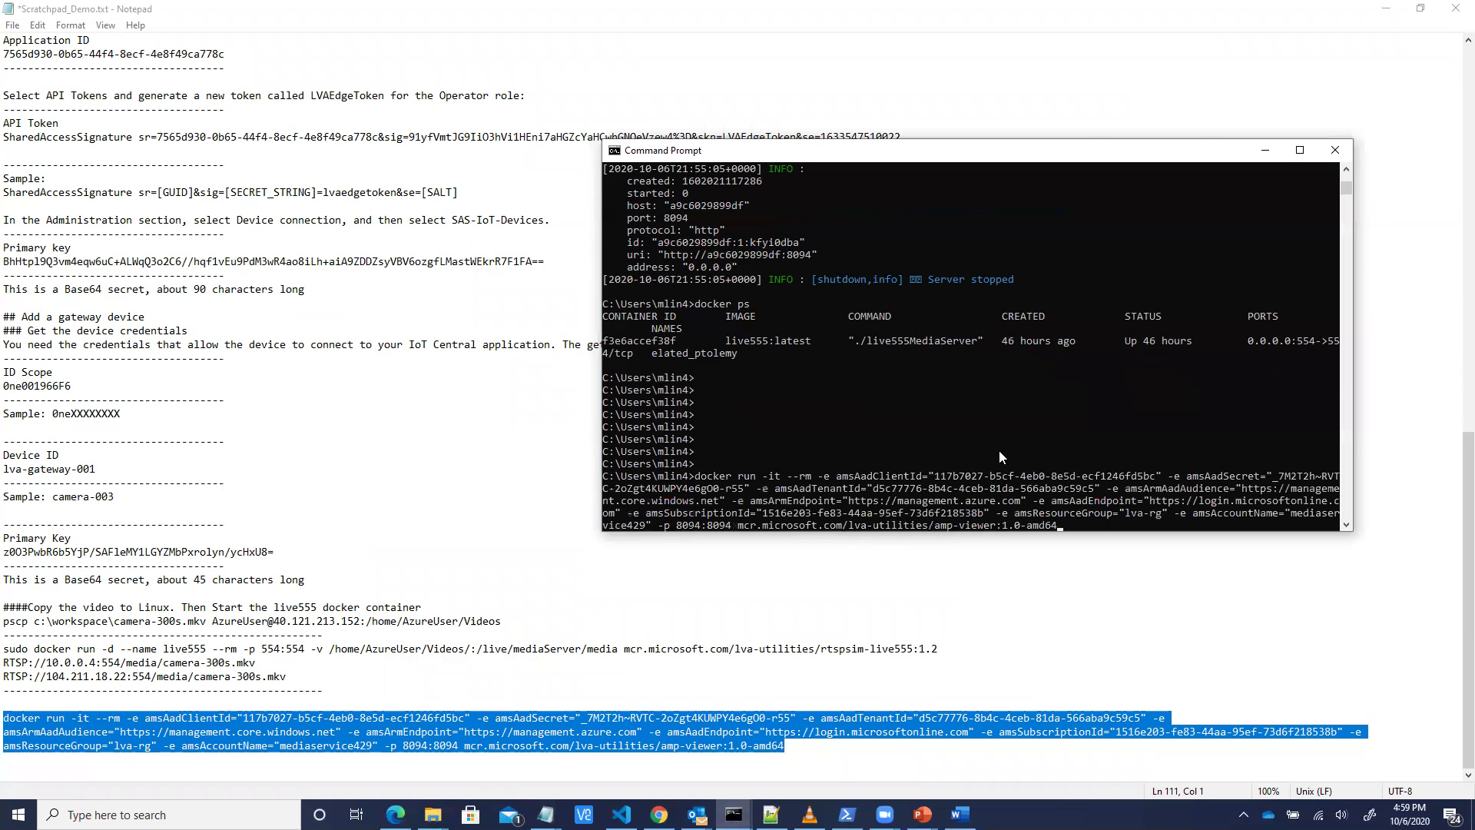
key("Return")
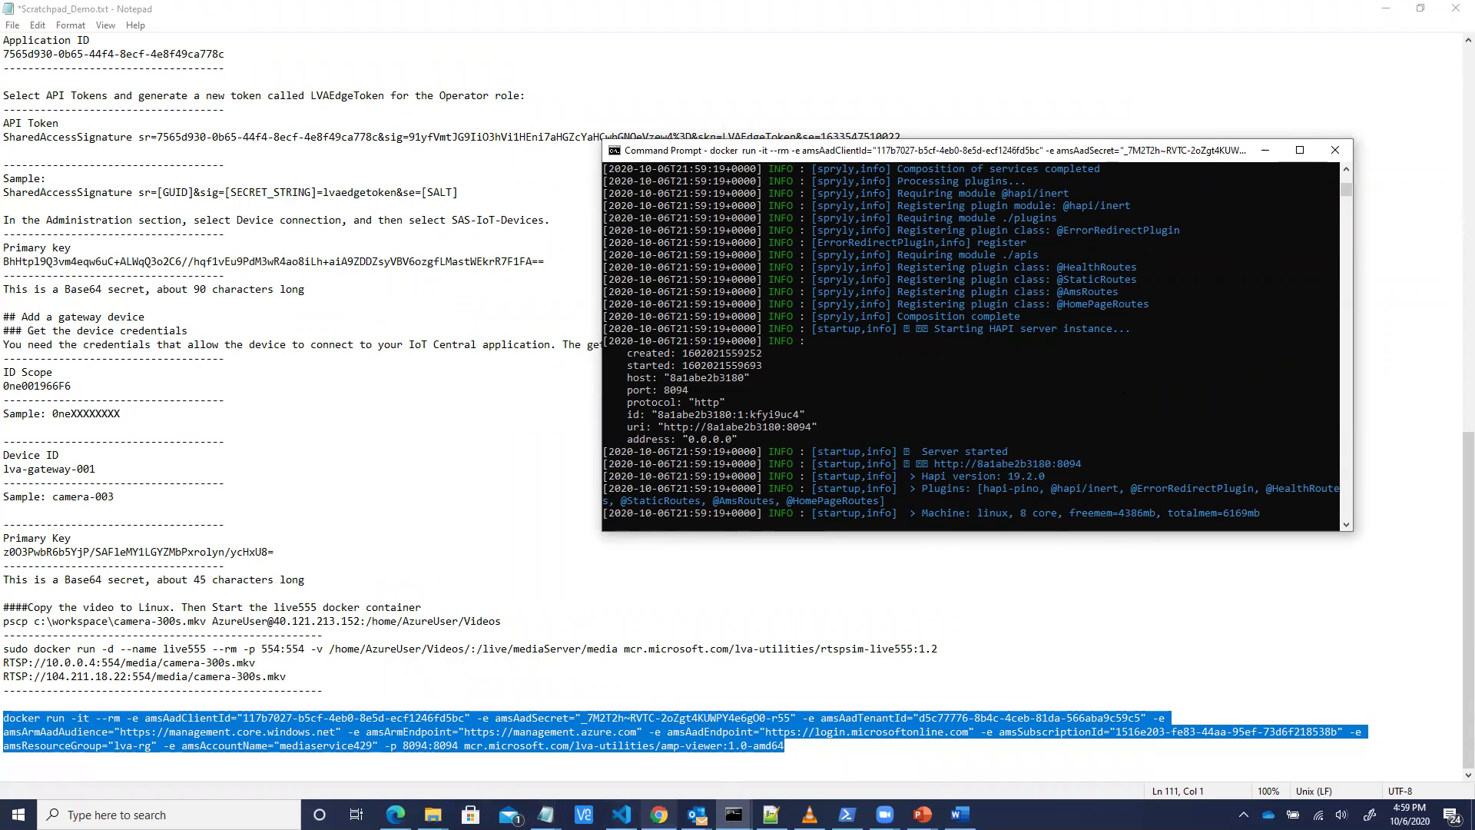
- Switch back to the camera-003 dashboard in Azure IoT Central and open the newest Inference Event Video link
left_click(659, 814)
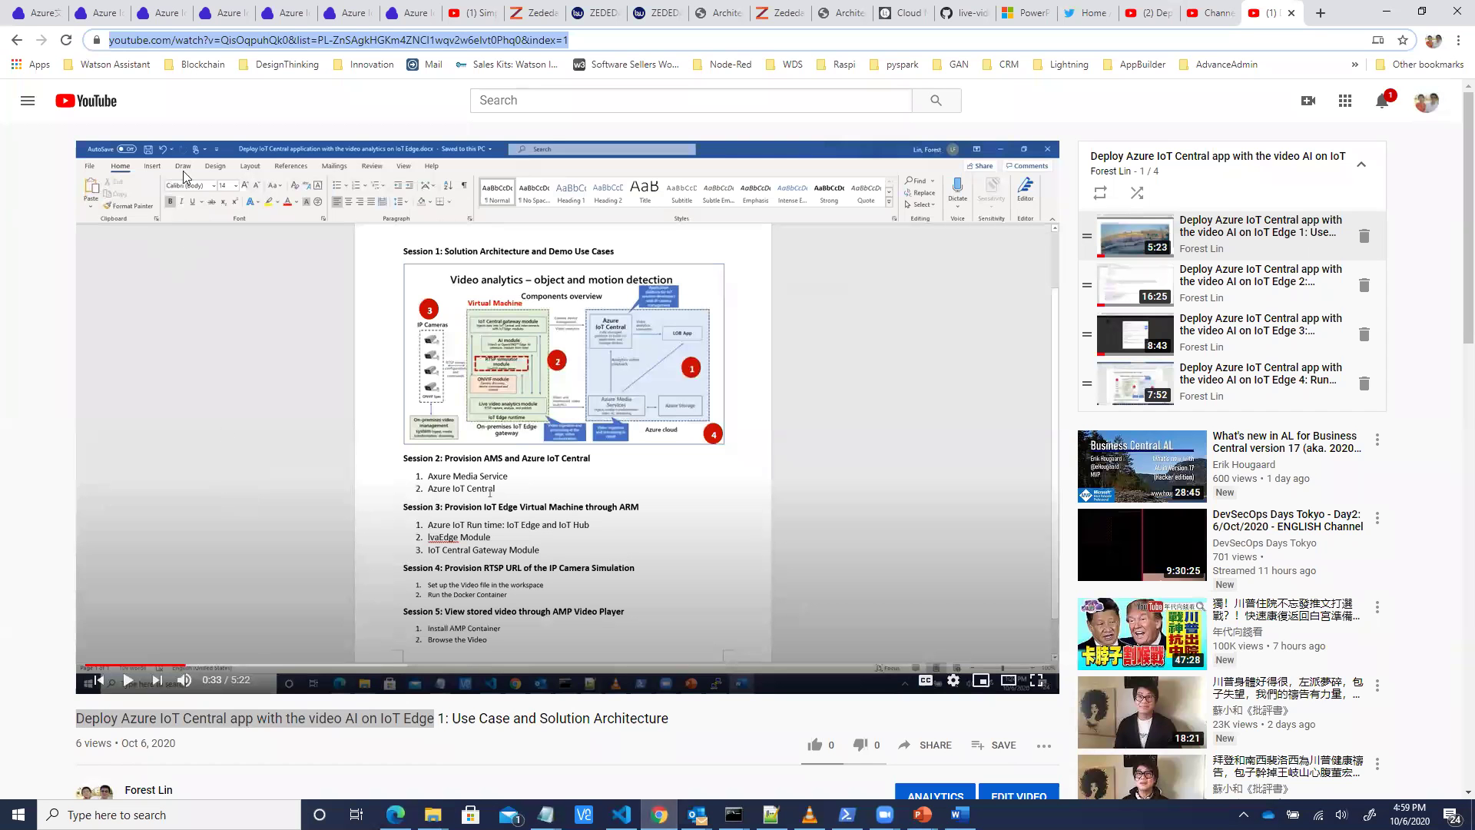
key("alt+Tab")
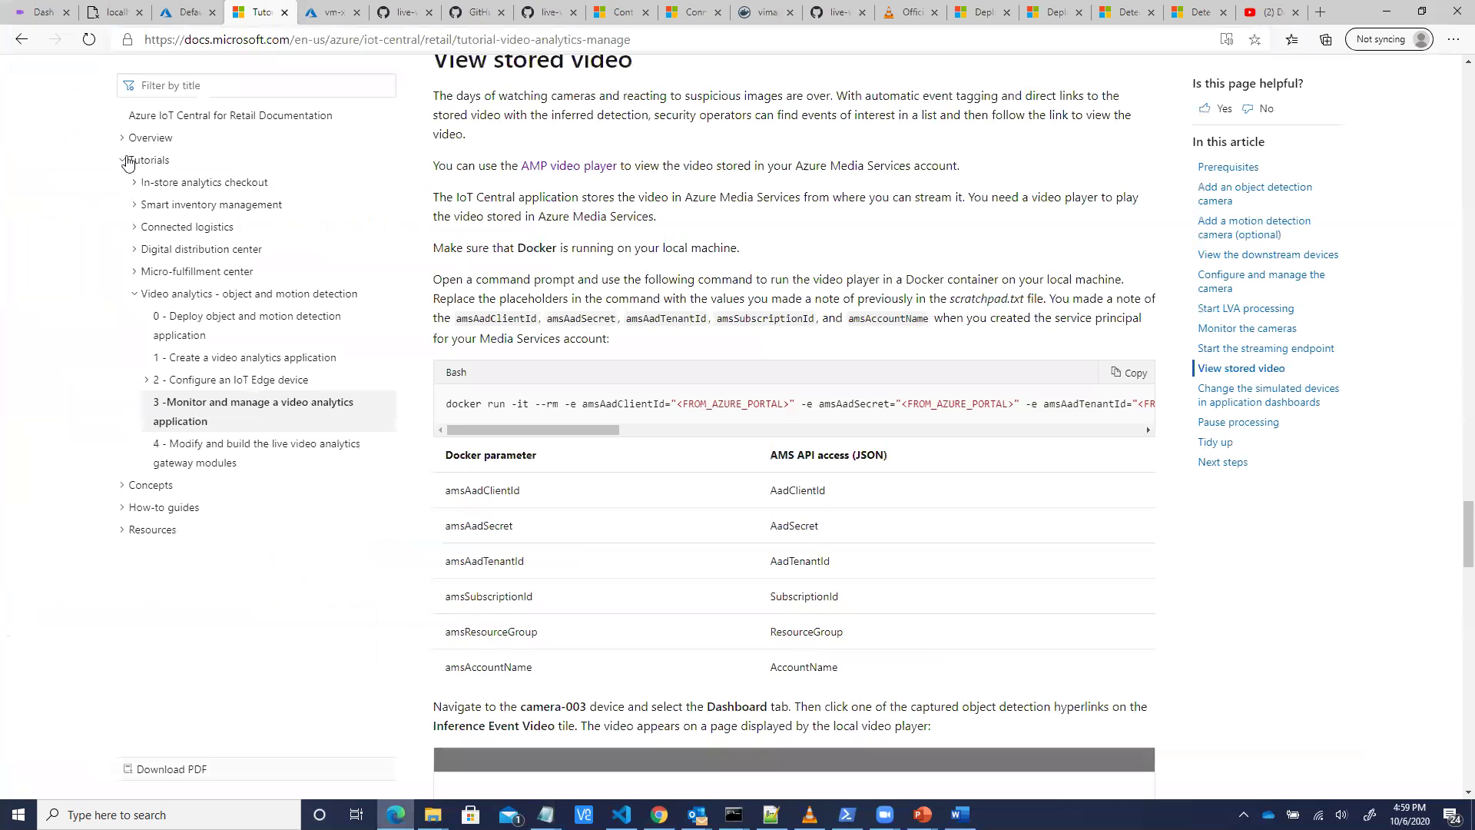
left_click(32, 13)
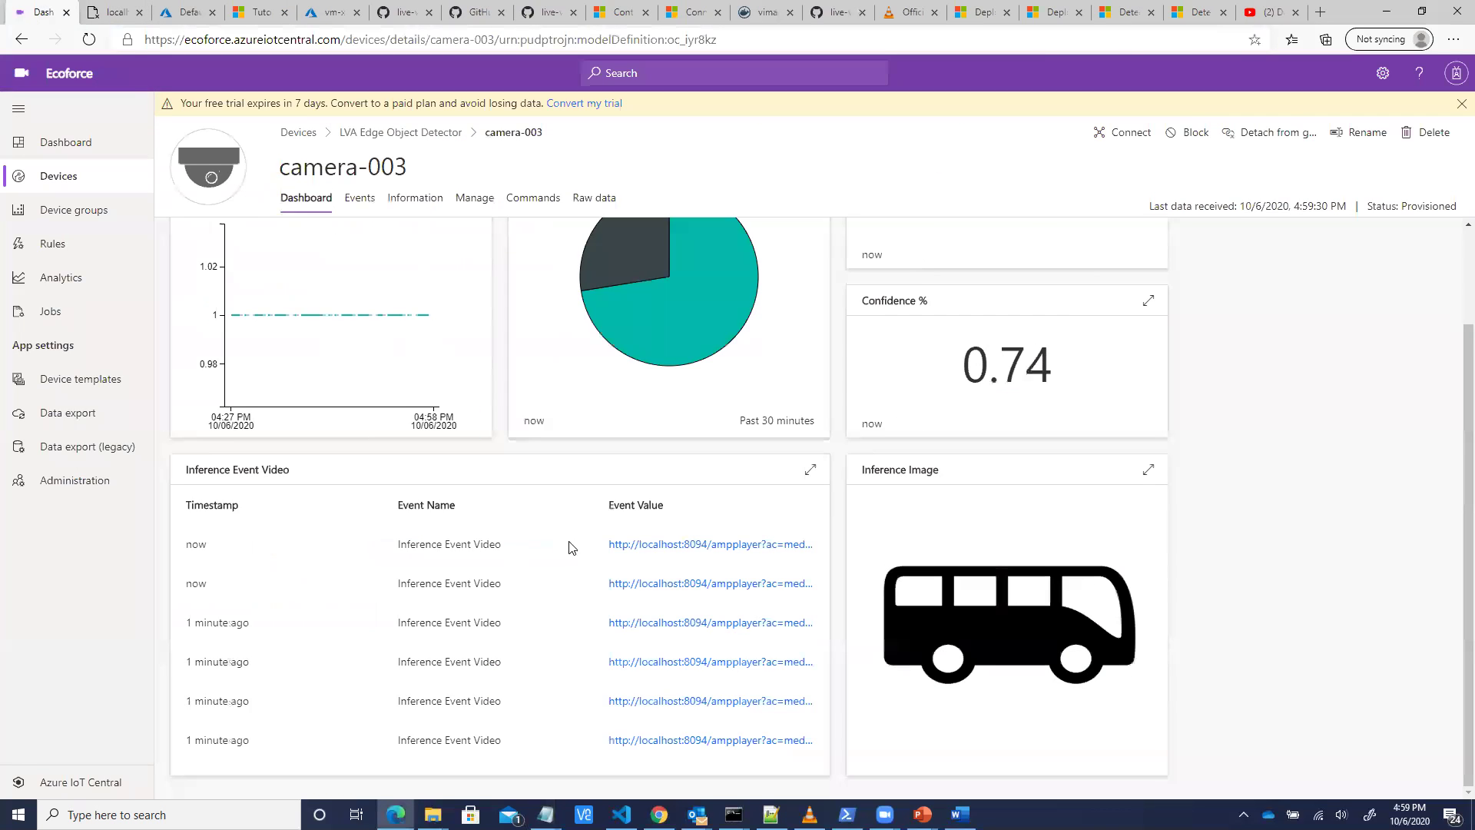
left_click(685, 545)
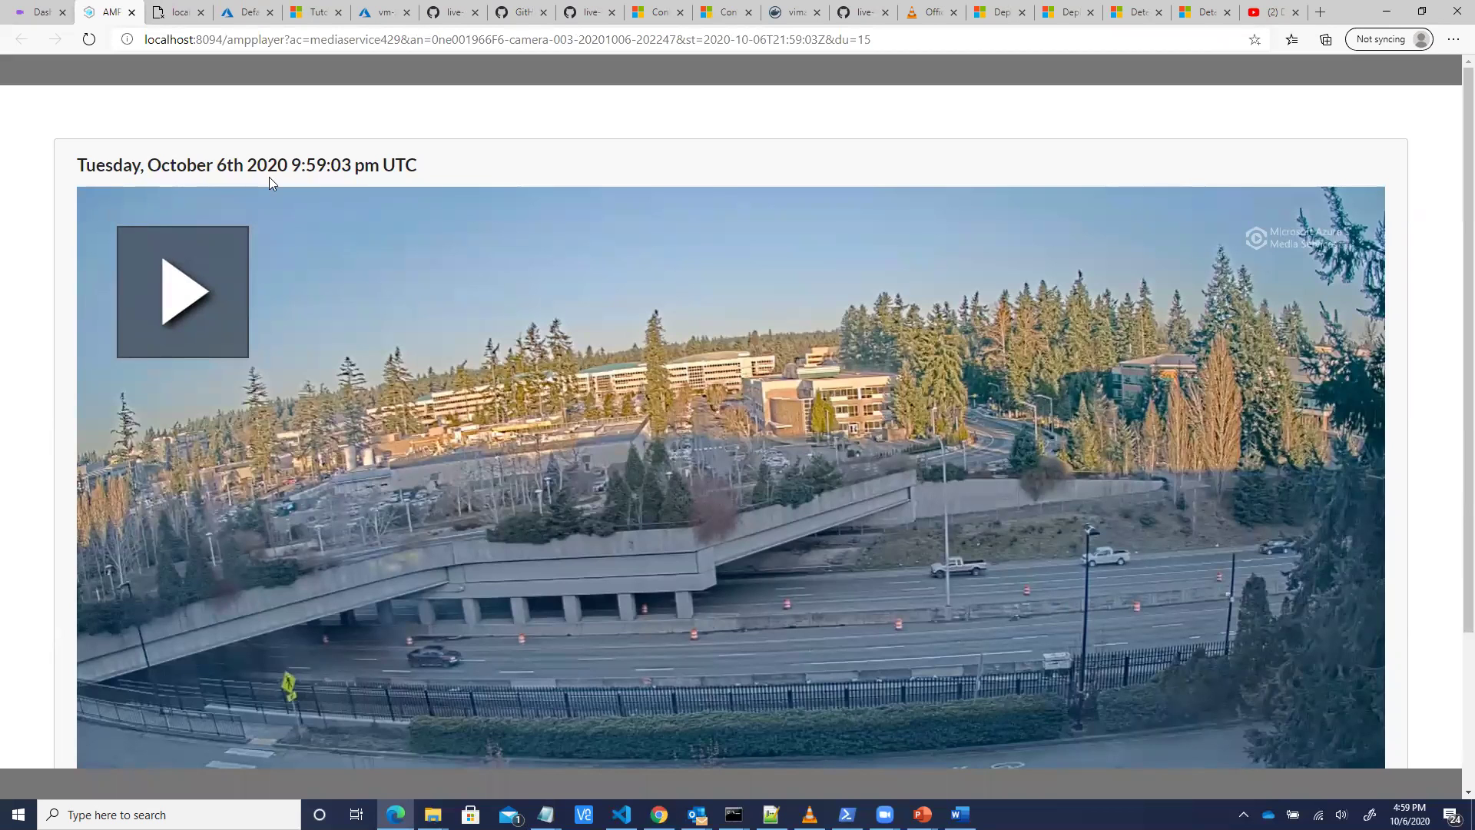
- Play the recorded clip in the AMP player, watch the traffic footage, and return to the camera-003 dashboard
left_click(183, 292)
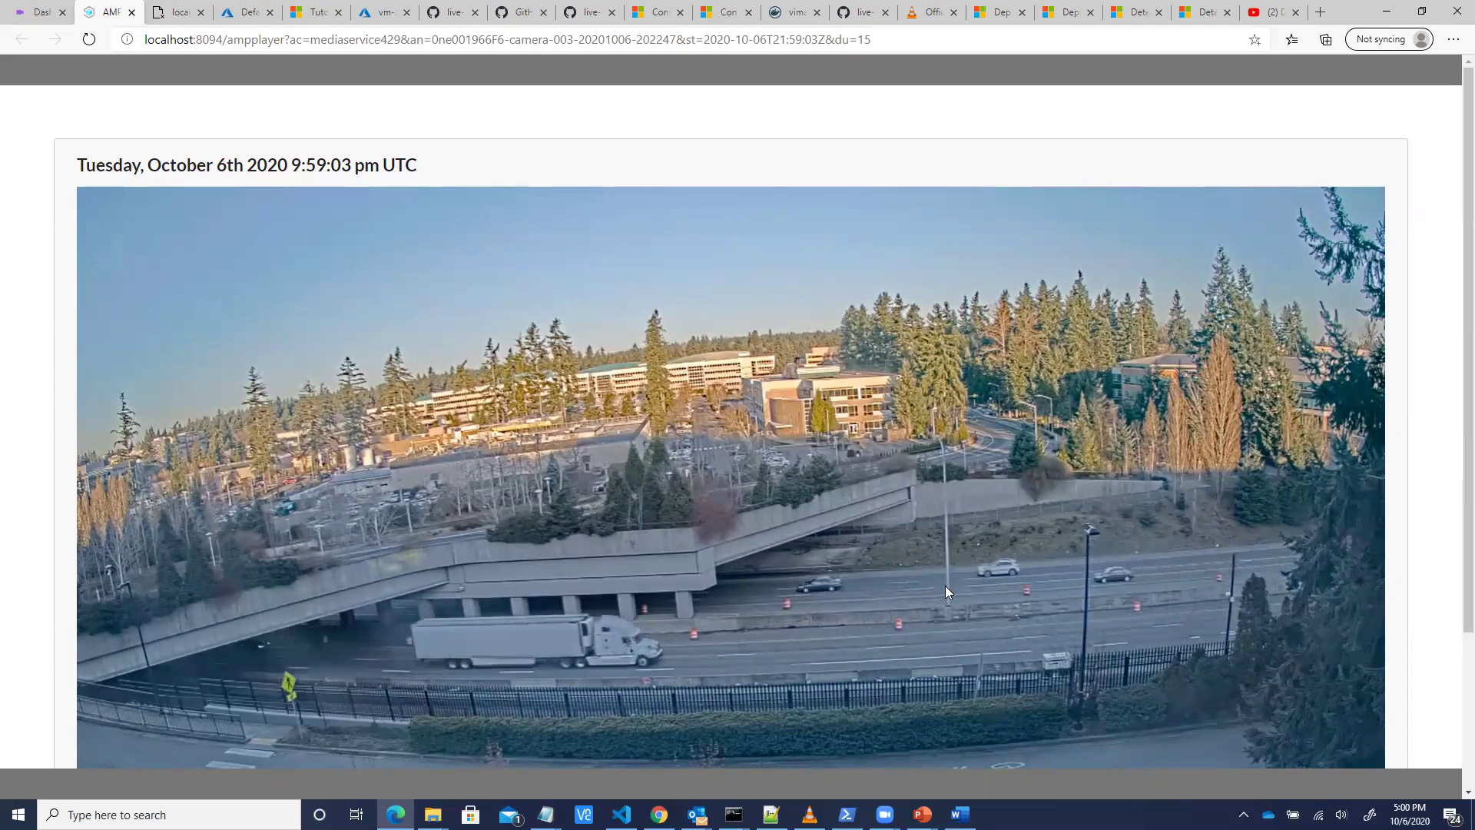
scroll(1433, 507, "down", 2)
scroll(1433, 507, "down", 1)
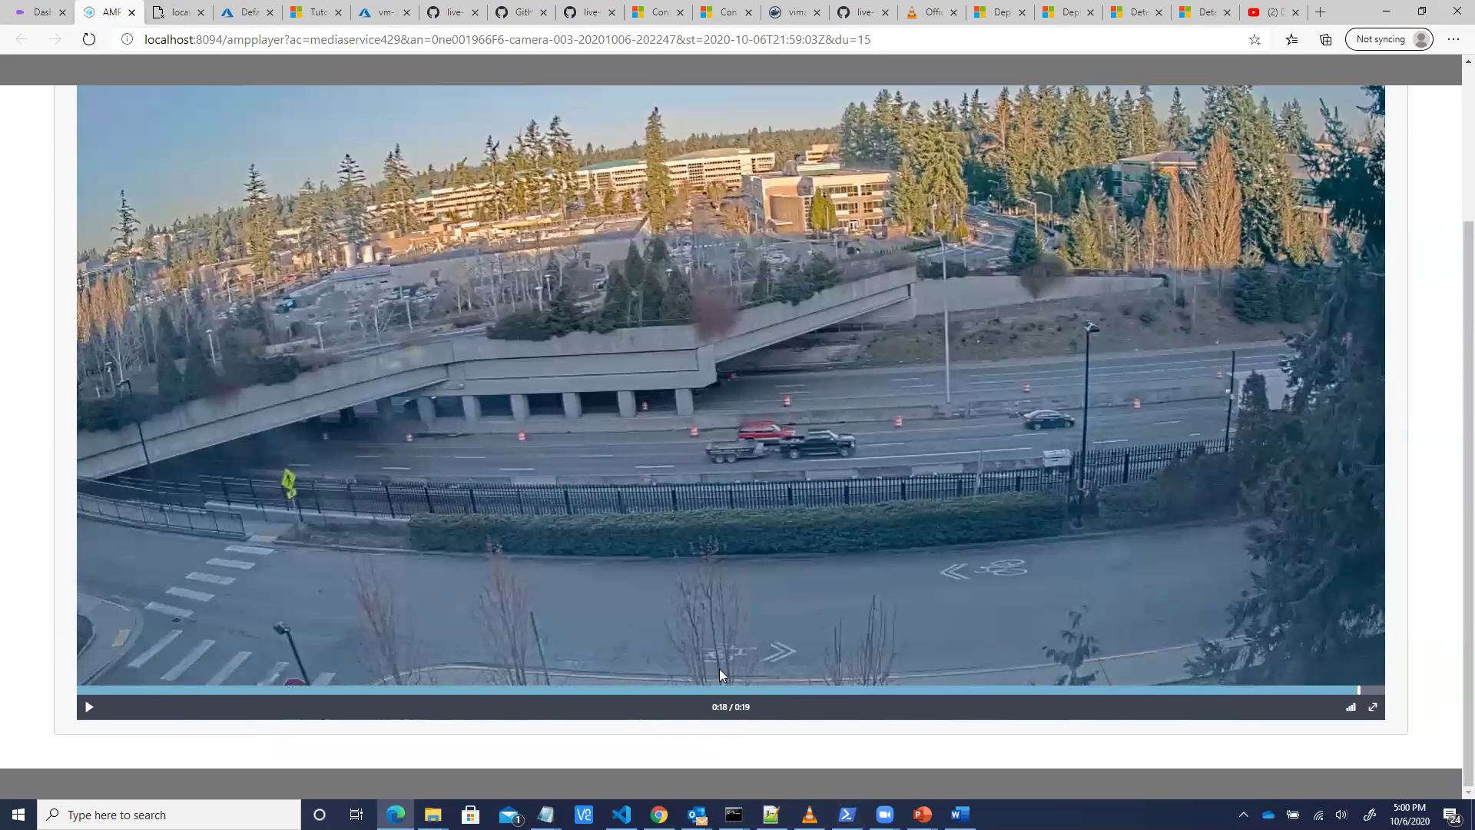
left_click(39, 12)
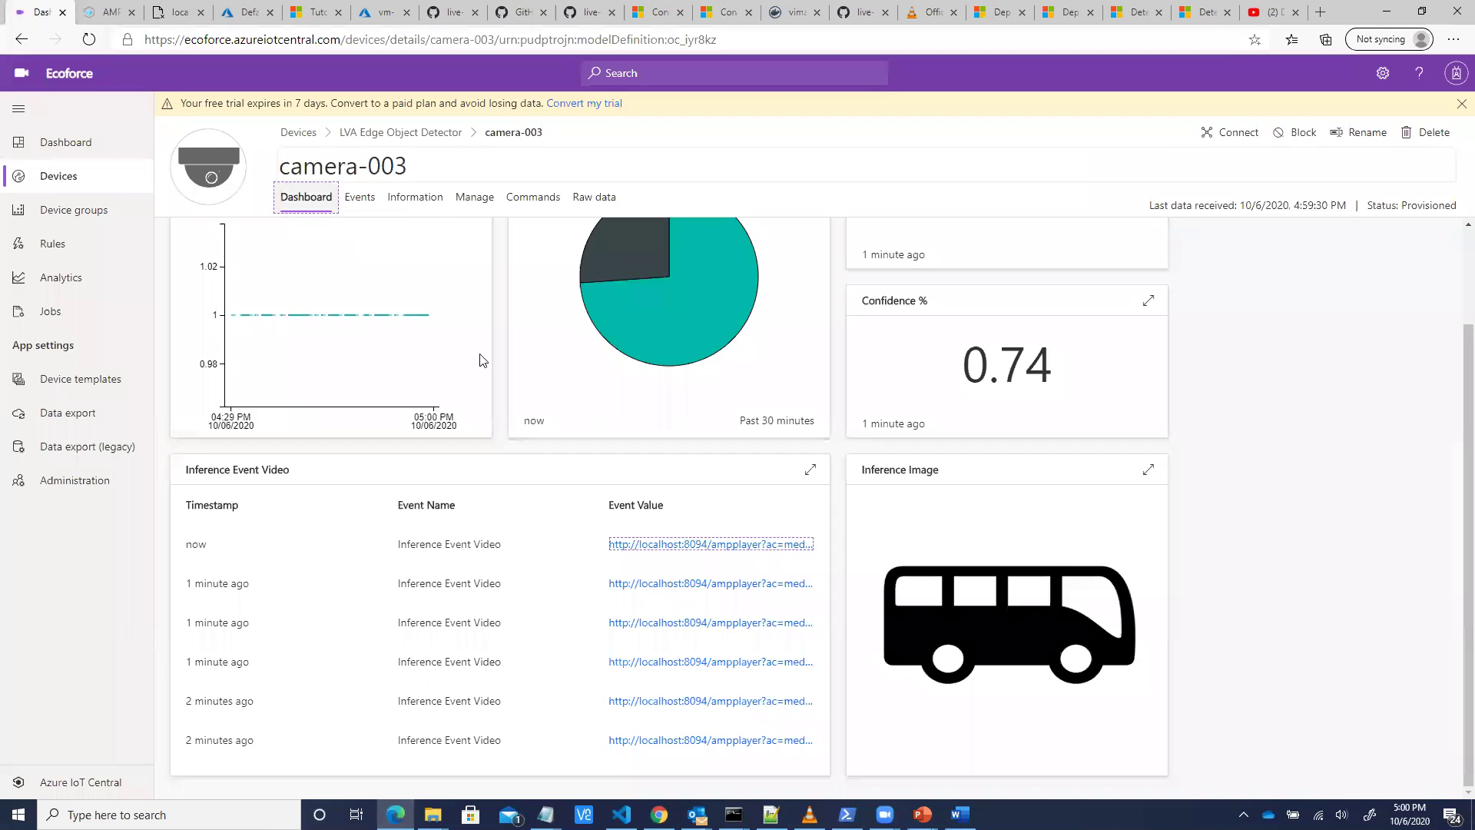
- Open the second-newest Inference Event Video link of camera-003 and watch the recorded traffic clip in the player
left_click(713, 586)
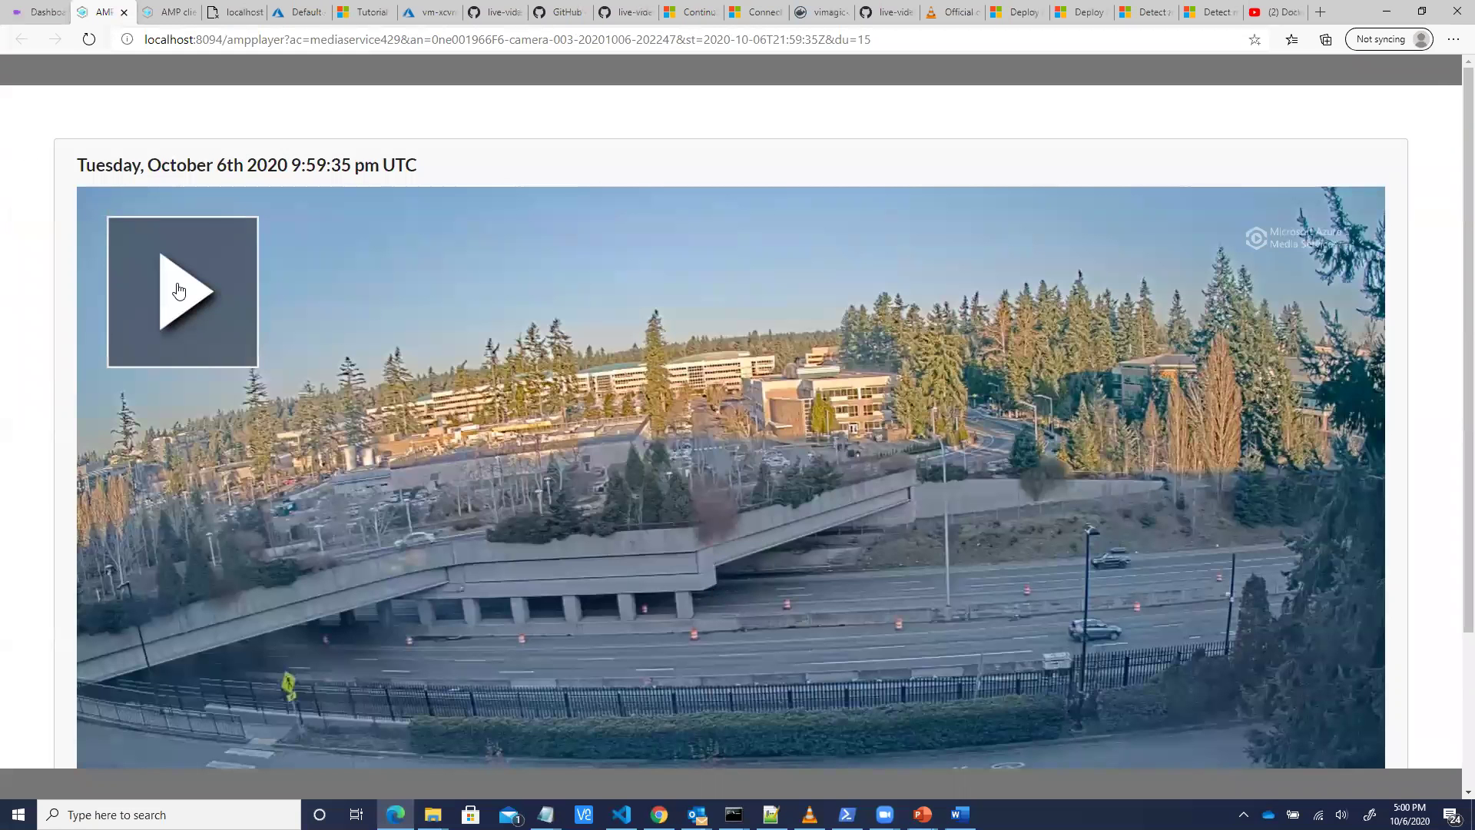
left_click(180, 290)
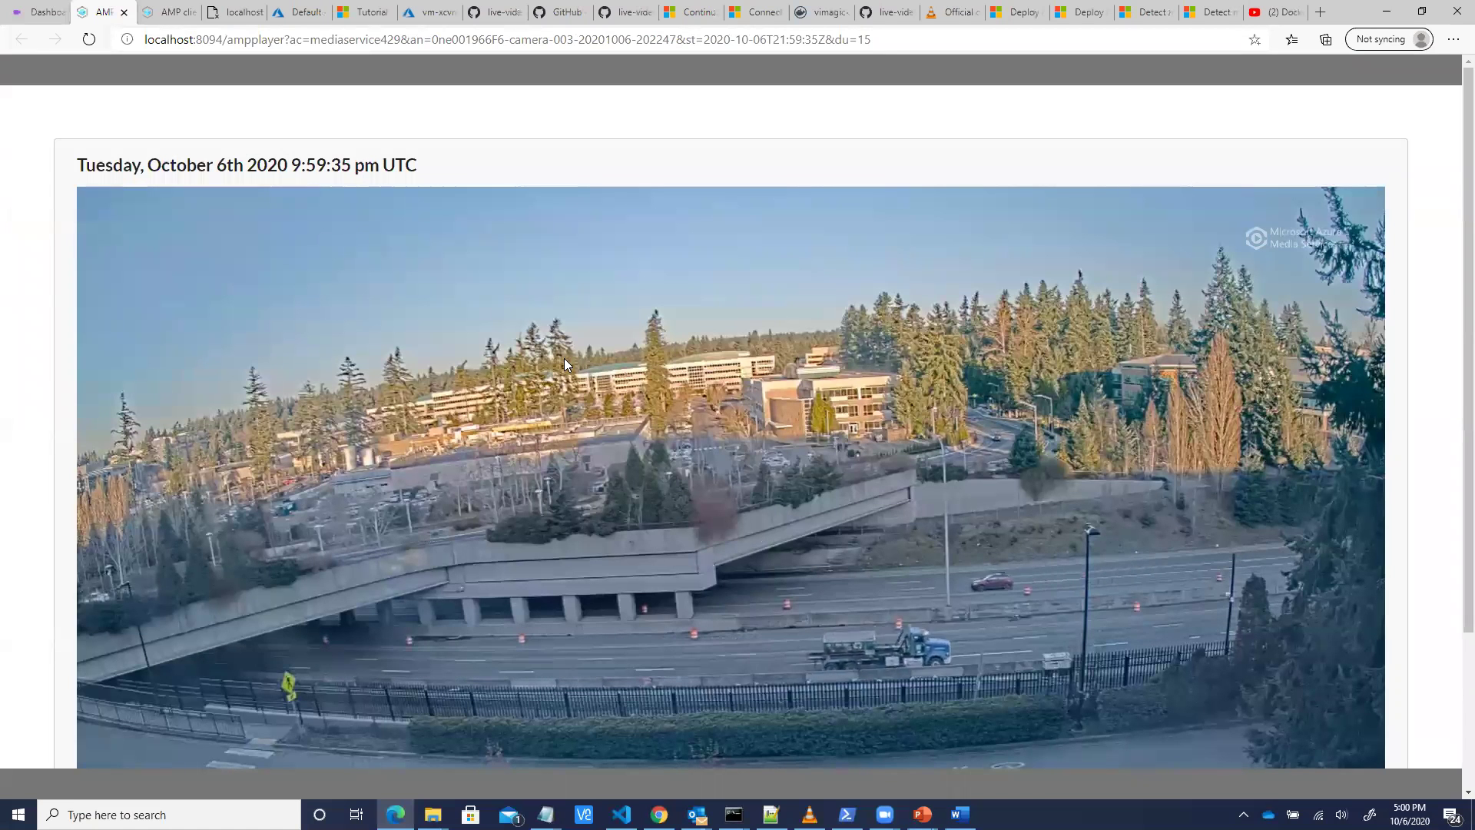
scroll(1165, 534, "down", 3)
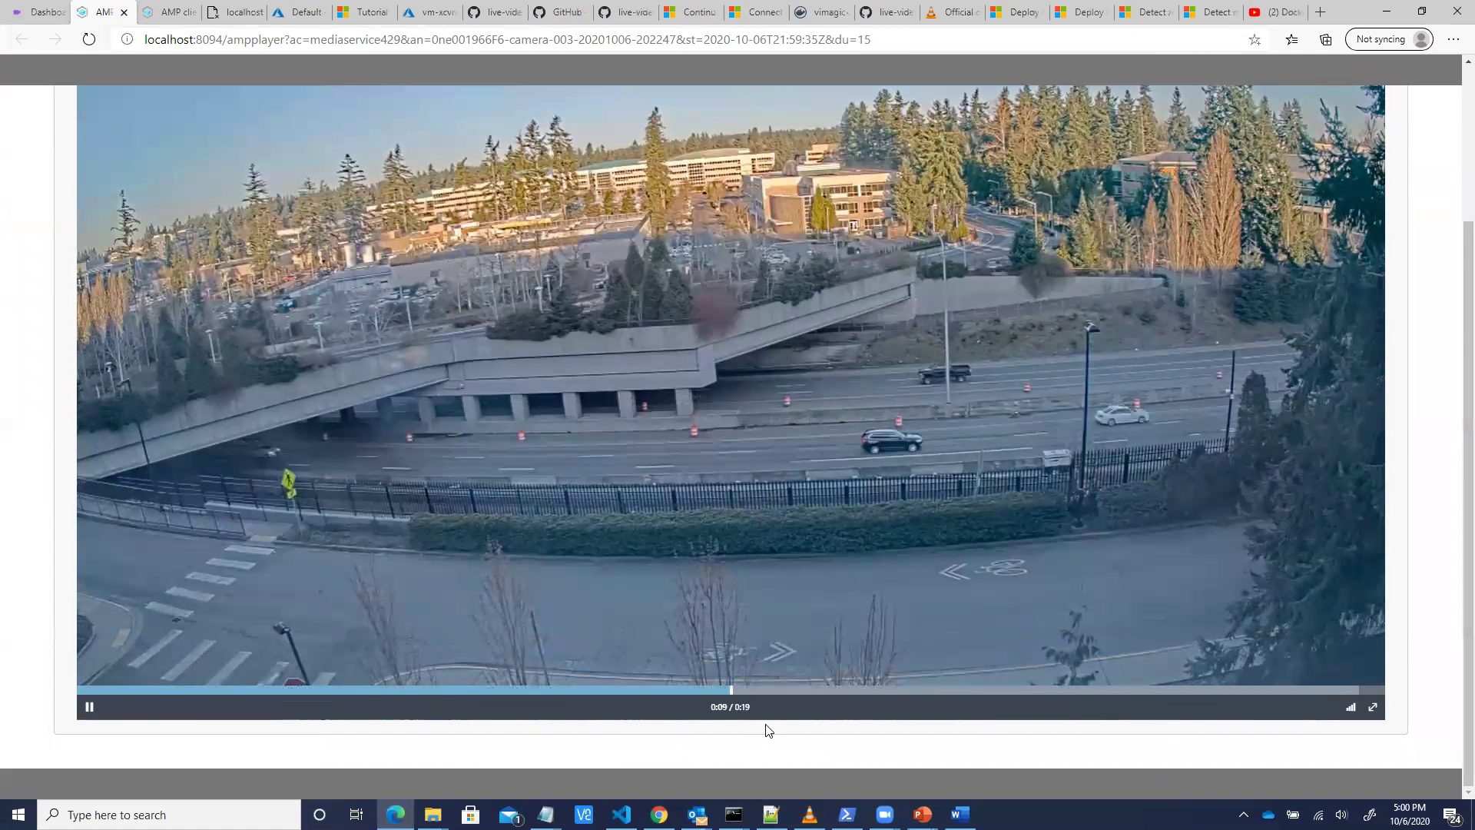
scroll(767, 724, "up", 2)
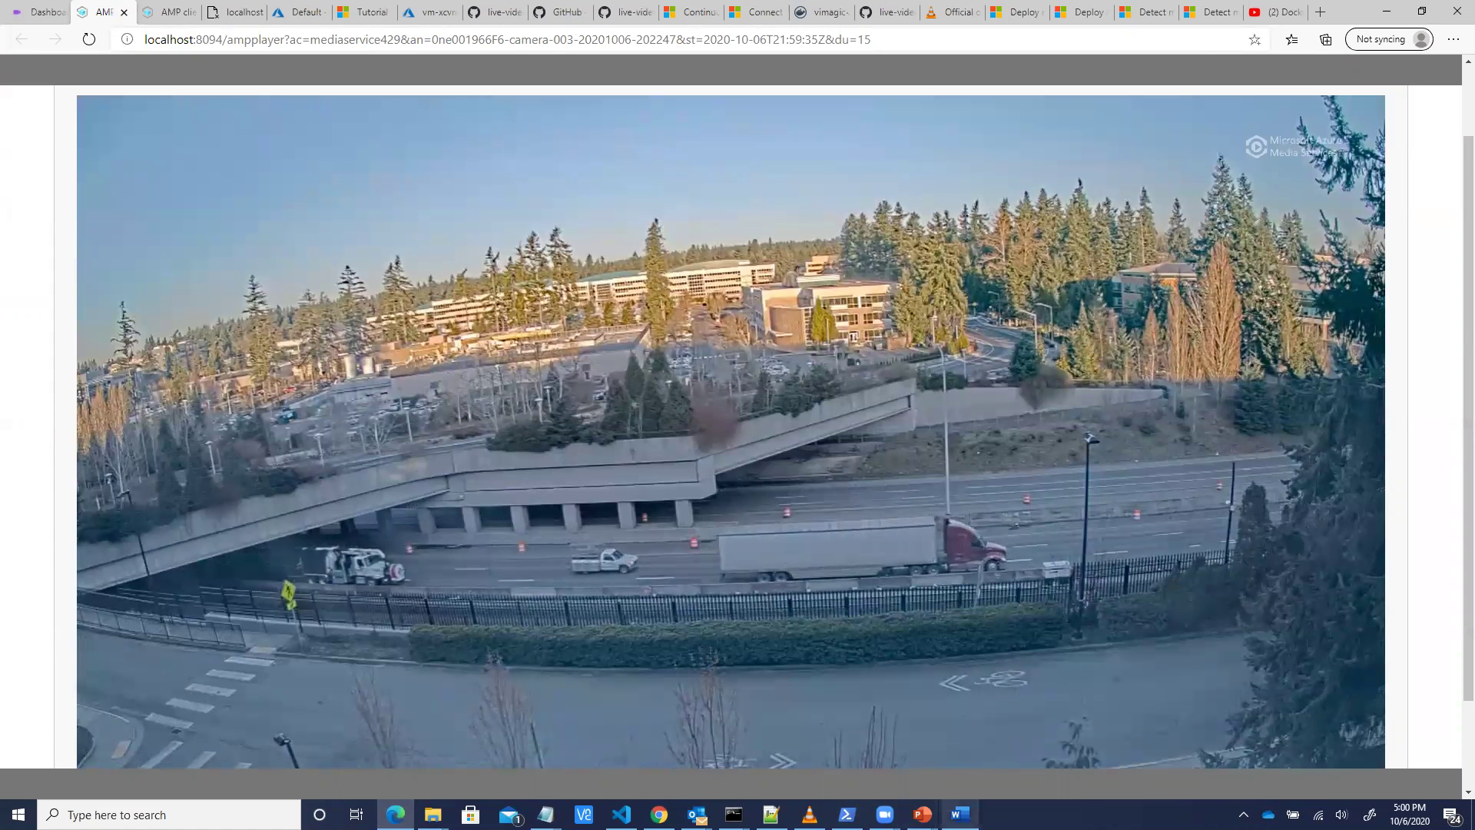
- Switch to the Word document to review the Session 1 solution architecture diagram, and return to the camera-003 dashboard in Azure IoT Central
left_click(959, 814)
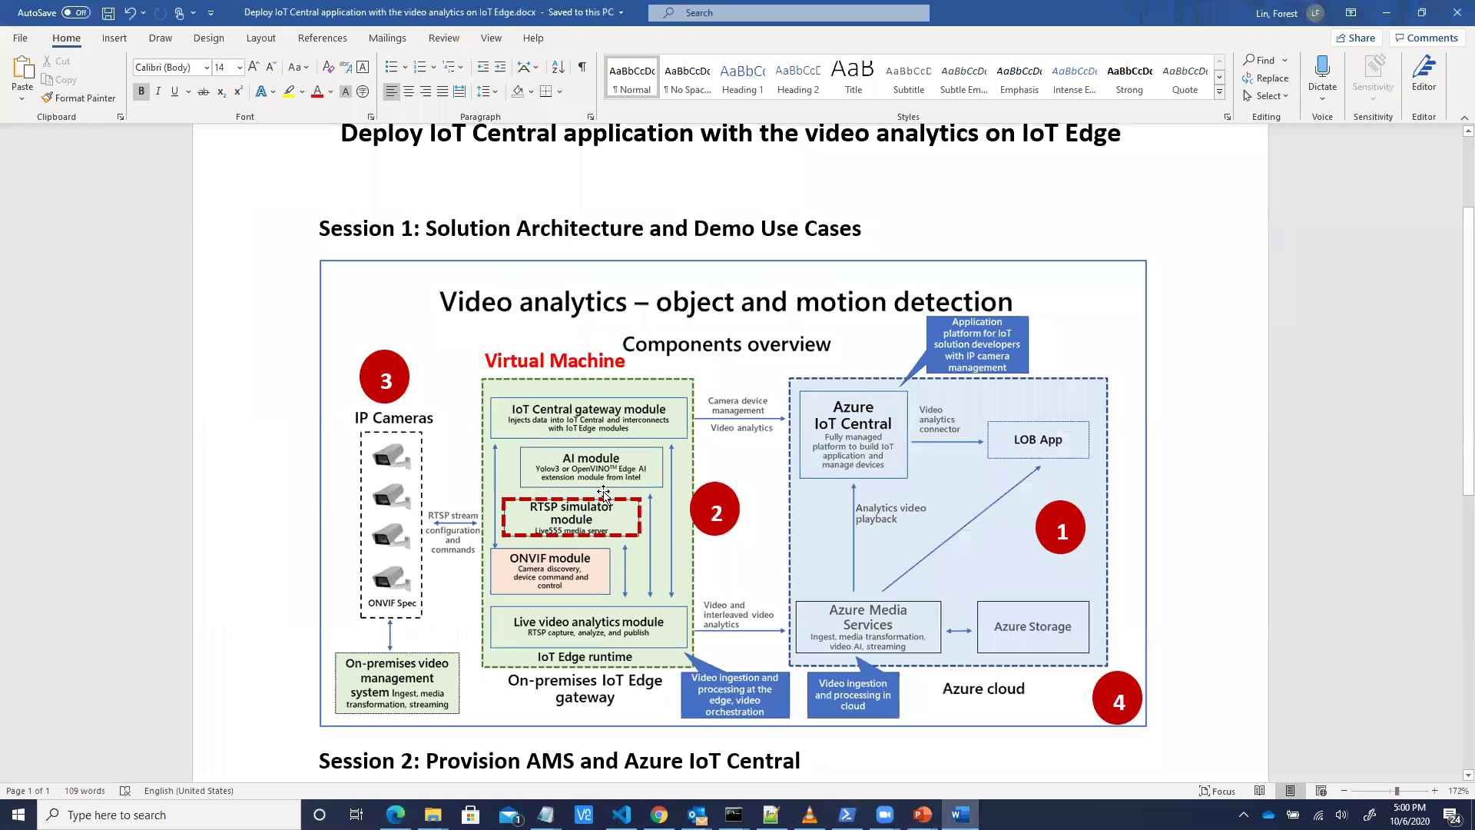
scroll(847, 624, "down", 1)
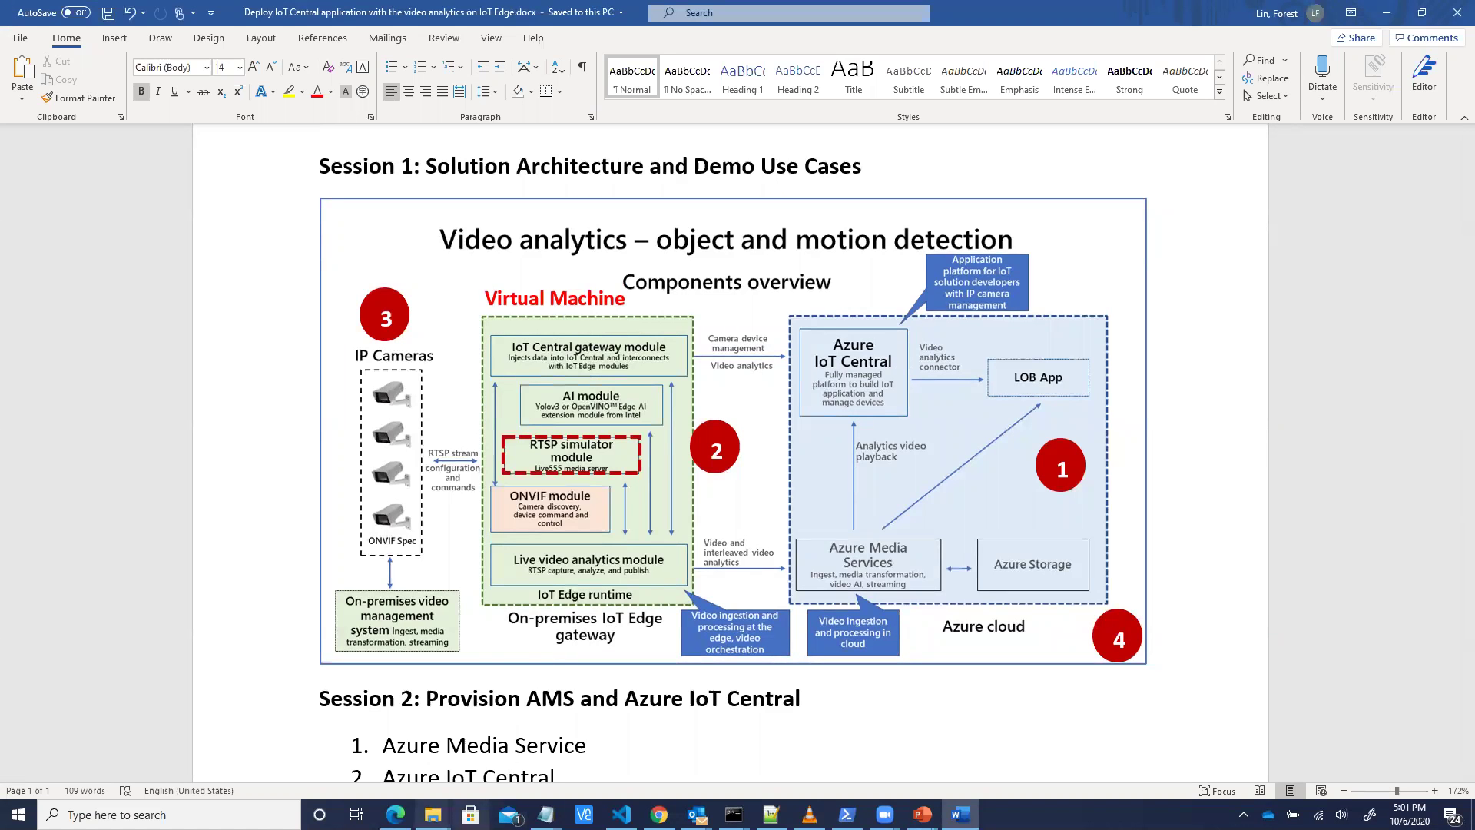
mouse_move(659, 814)
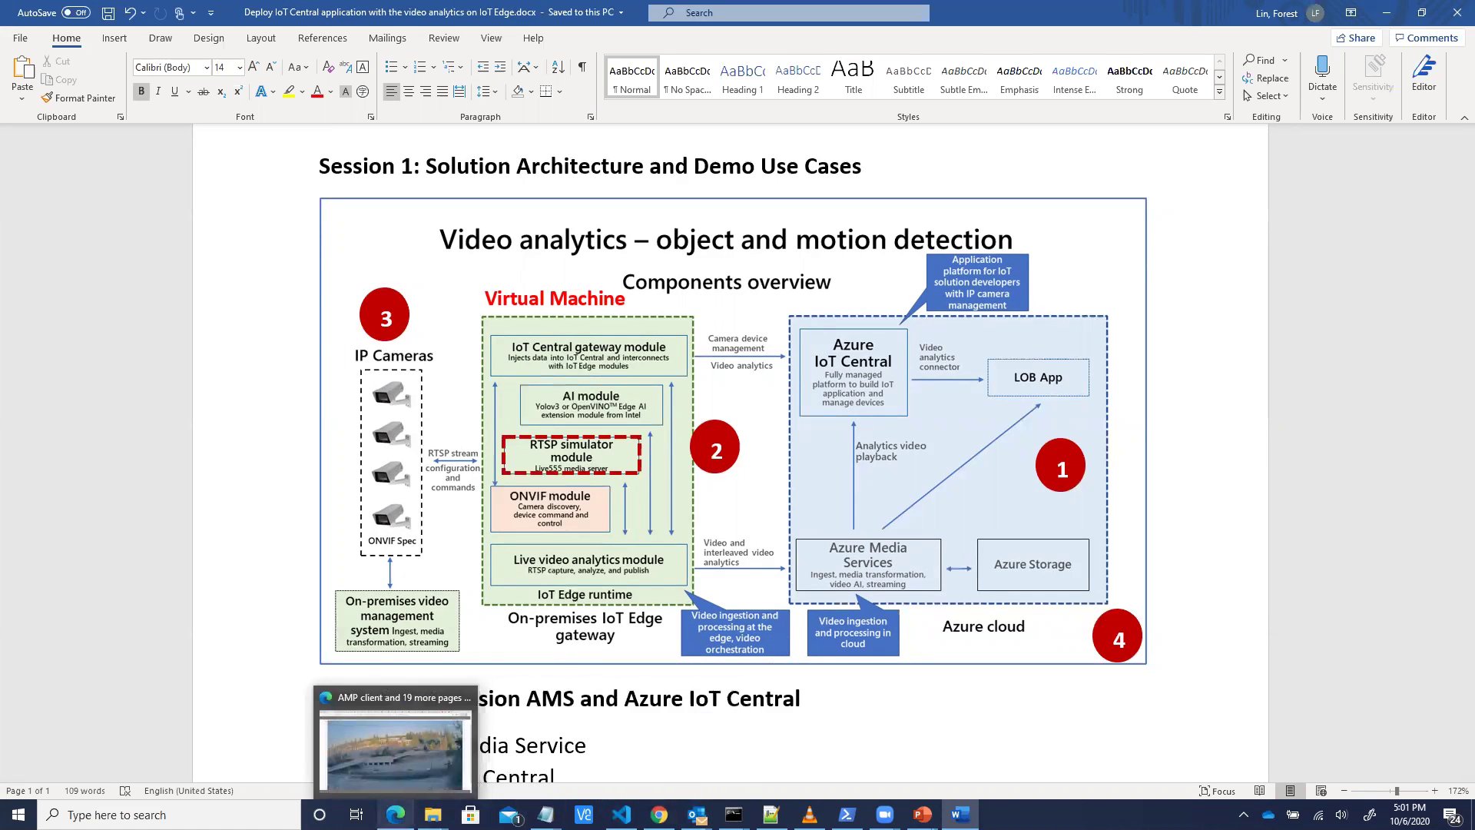
left_click(461, 757)
left_click(44, 14)
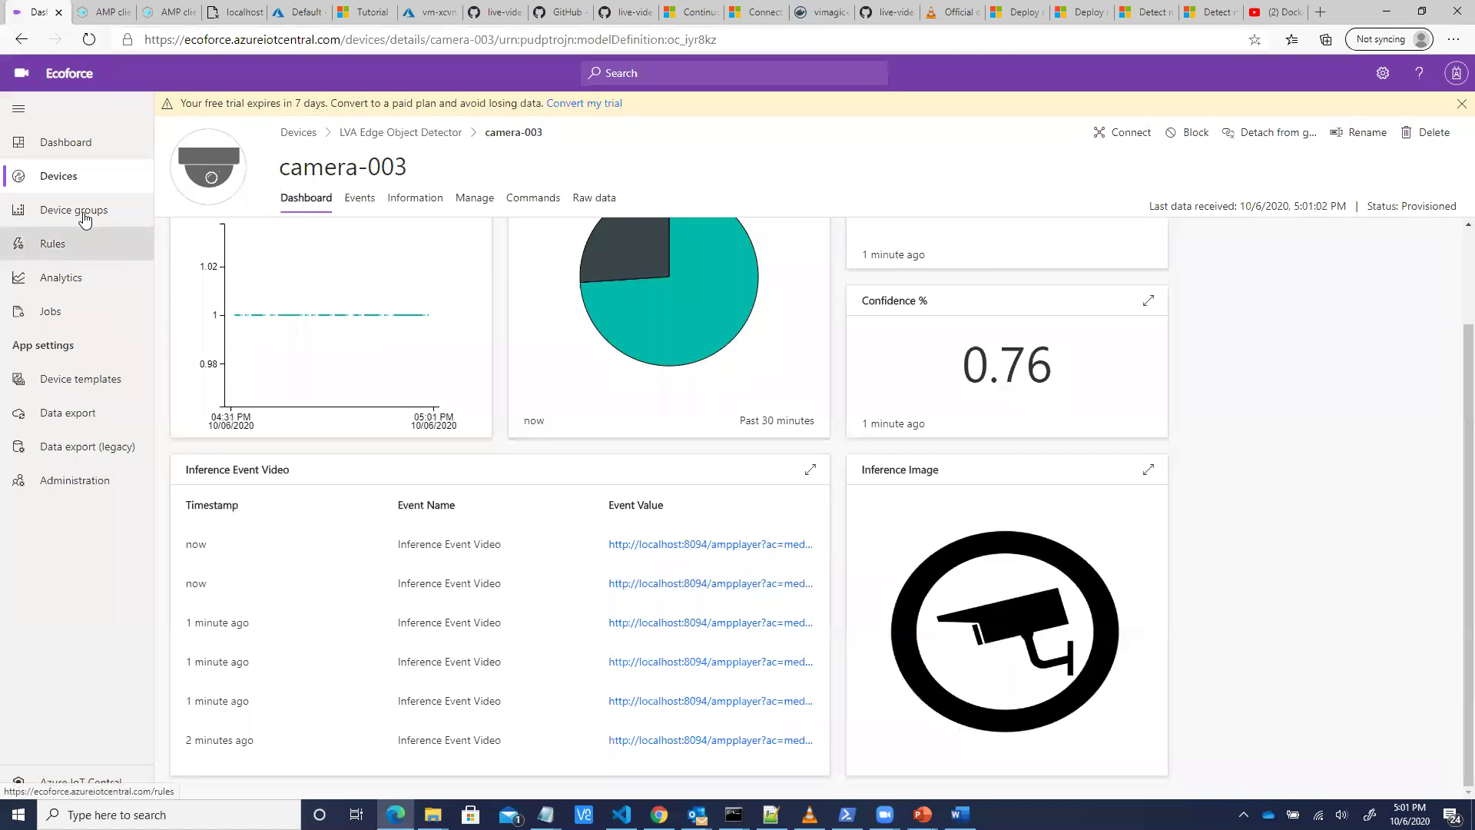
- In the management settings of camera-003, add car to the Detection Classes to make them truck,bus,car, and save the change
left_click(71, 179)
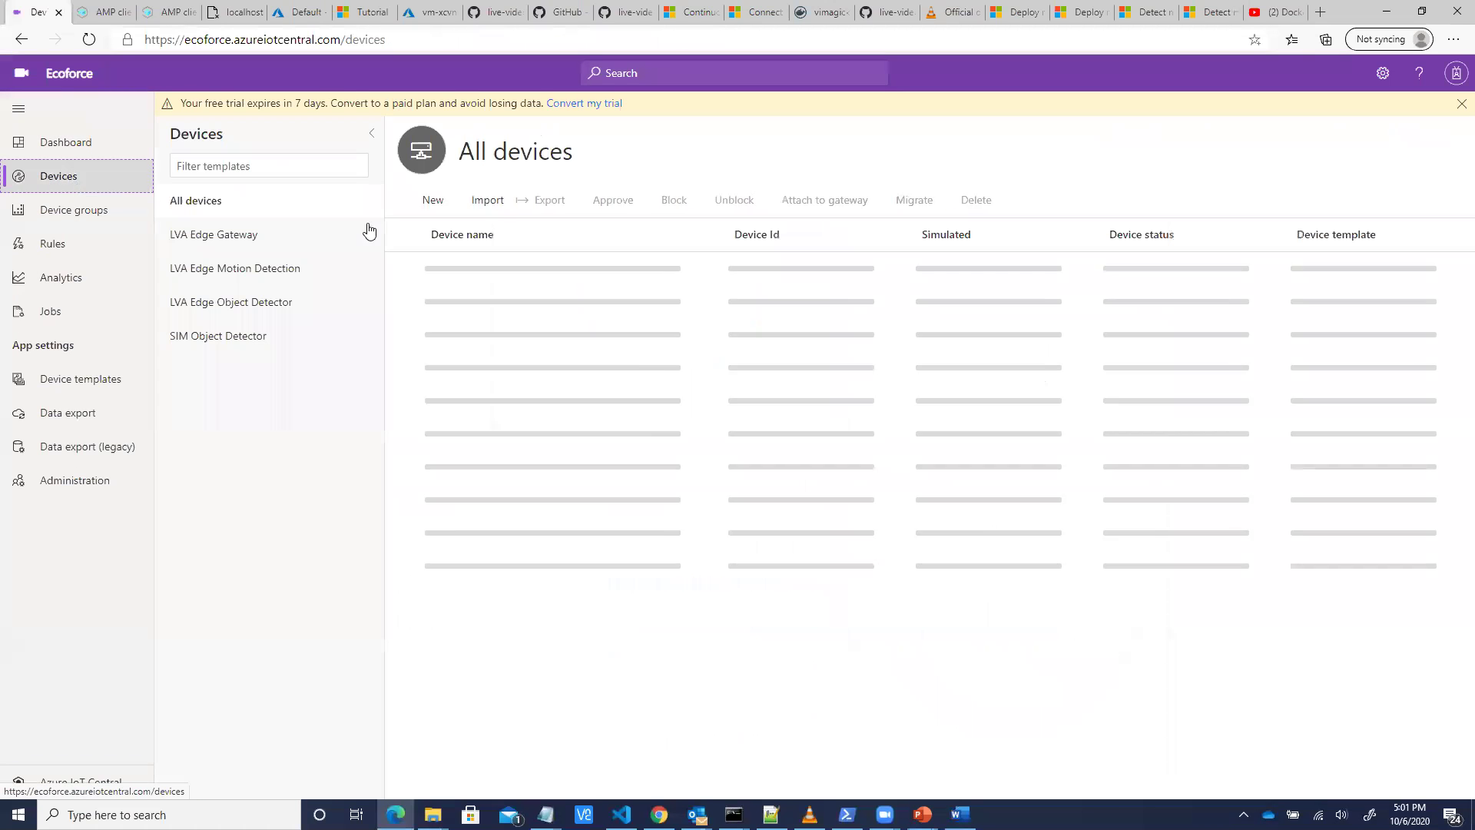
left_click(464, 269)
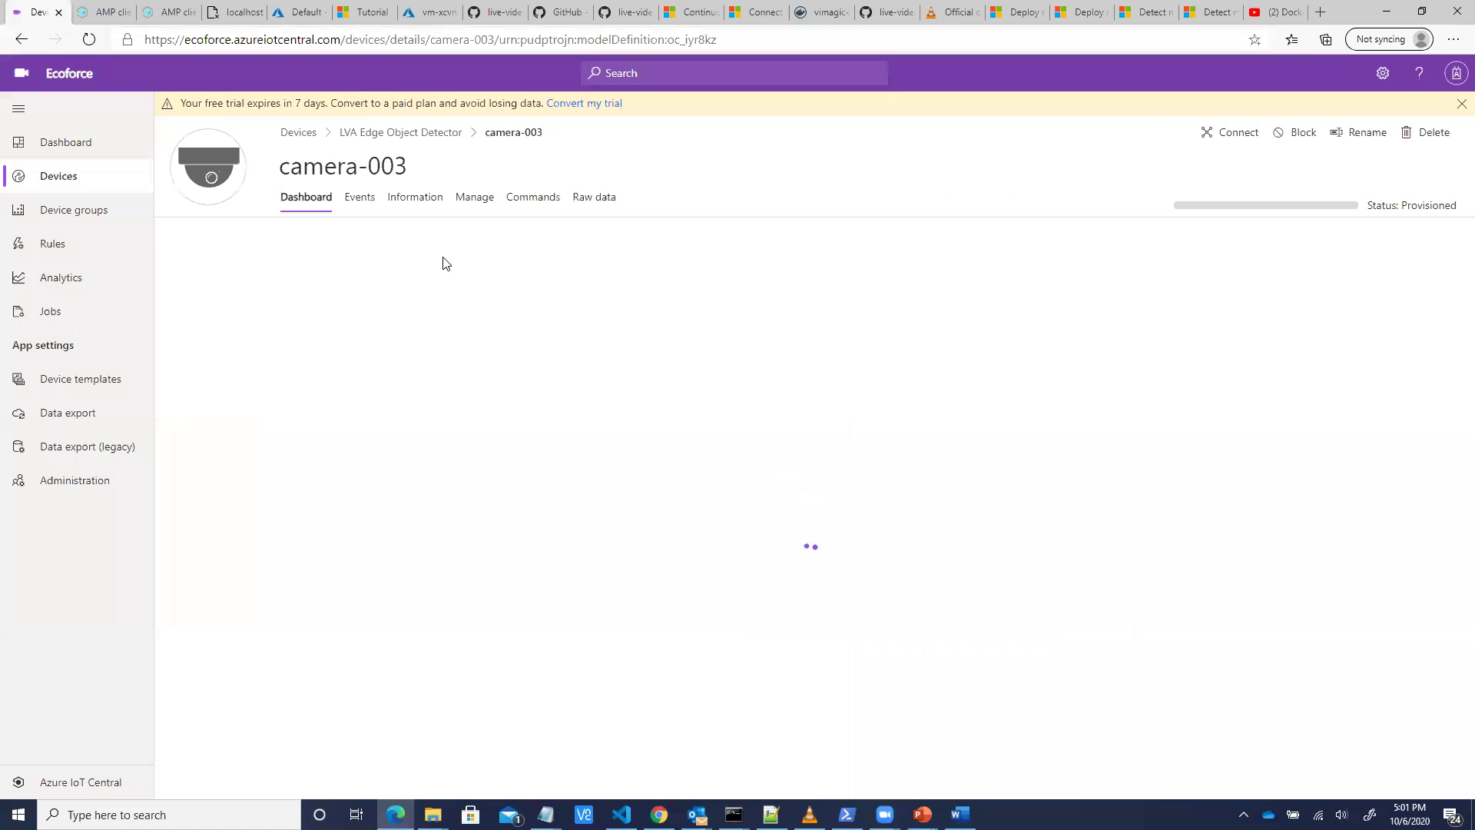
left_click(475, 197)
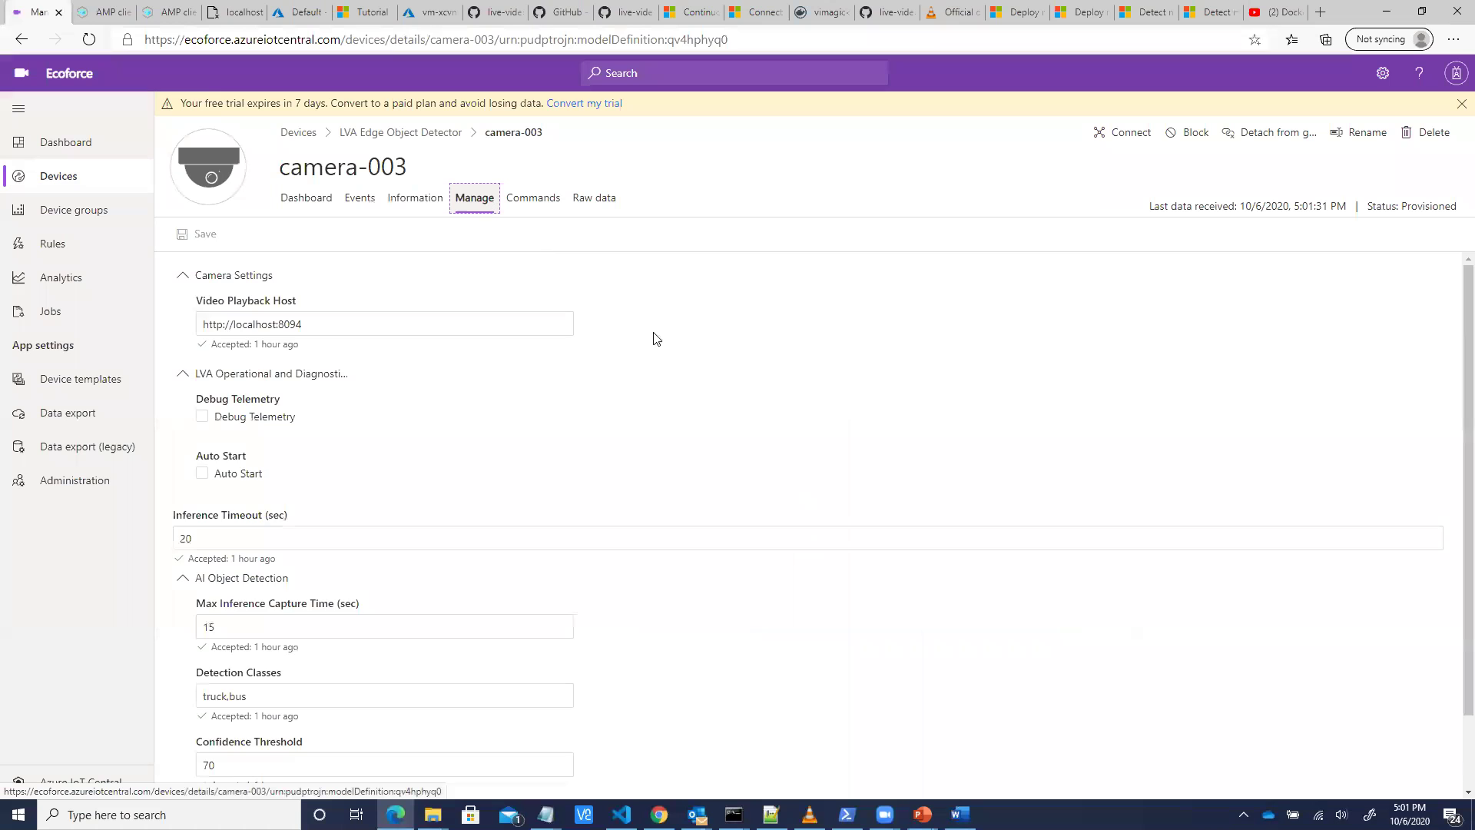
scroll(740, 398, "down", 1)
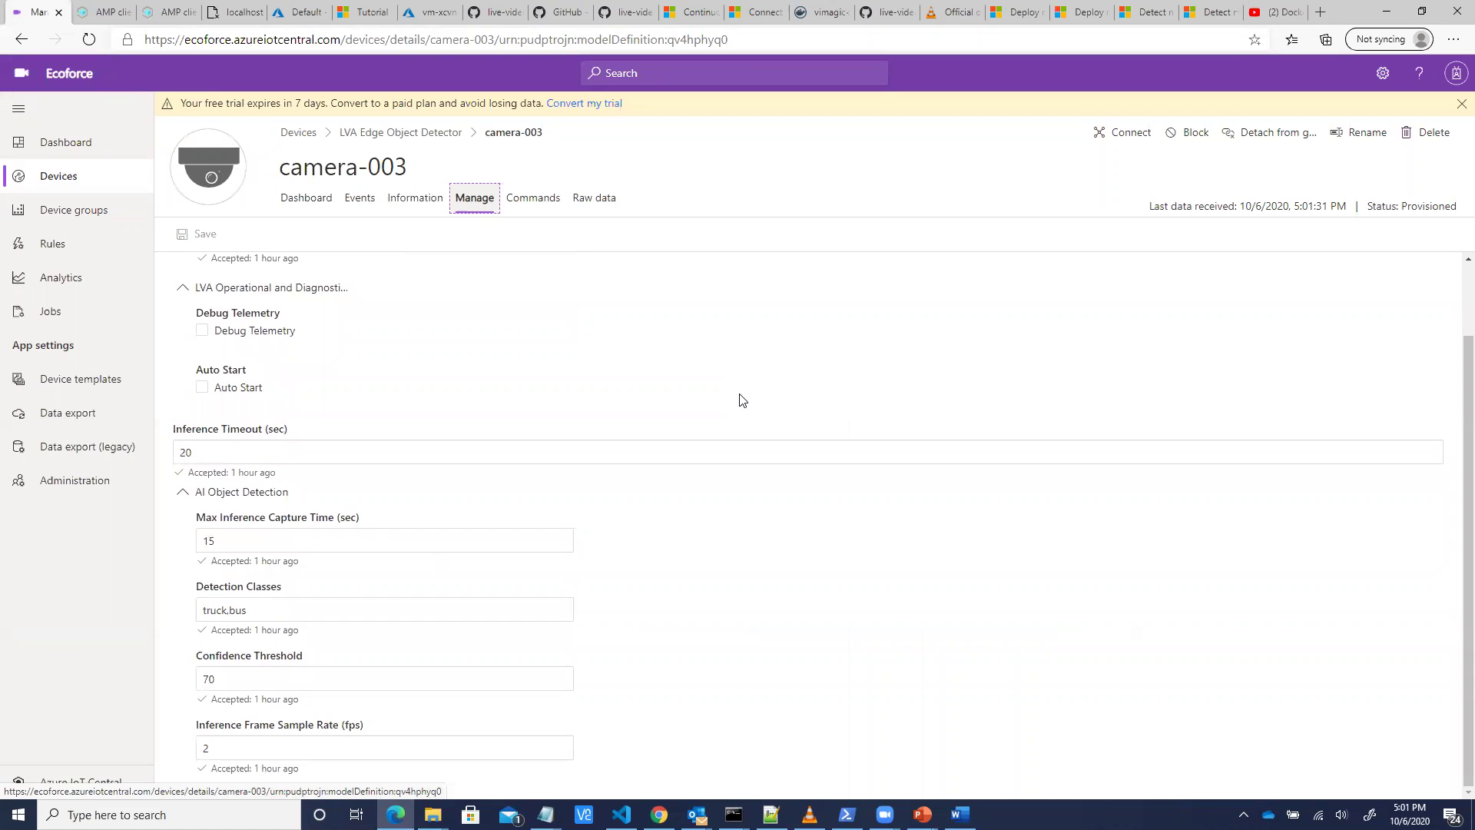
scroll(658, 490, "up", 1)
scroll(659, 490, "down", 1)
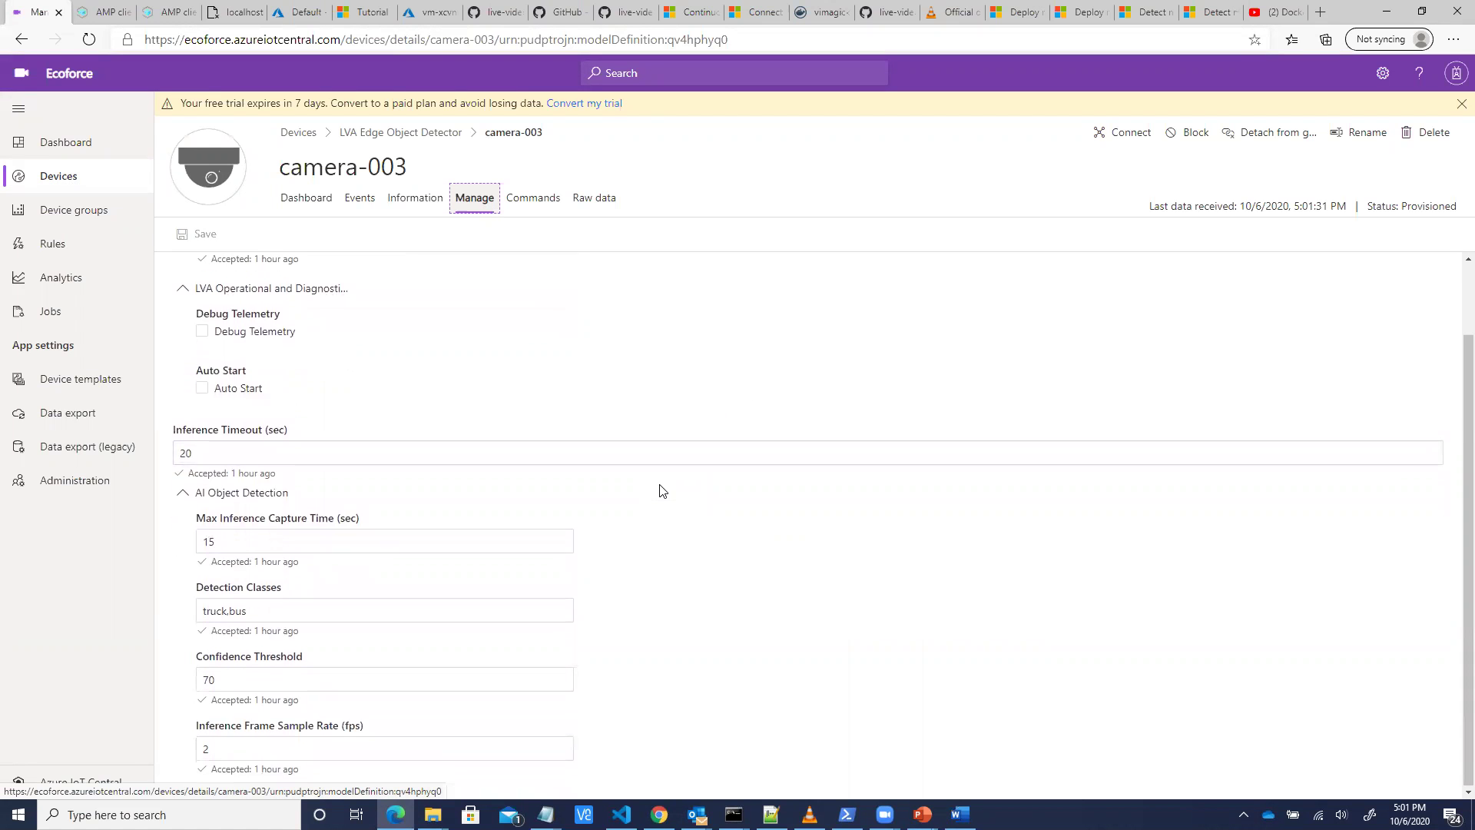
left_click(264, 608)
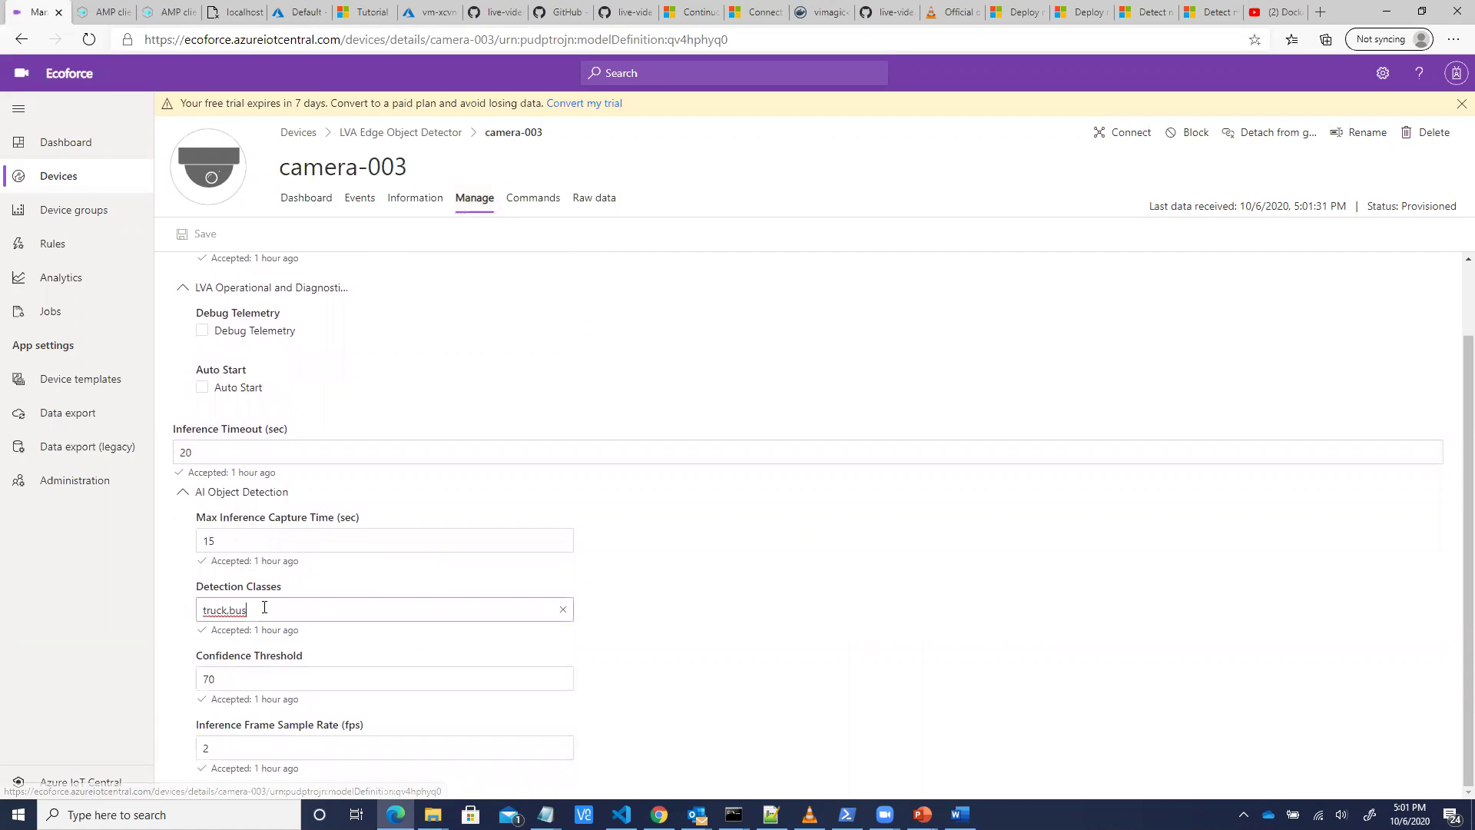
type("ar")
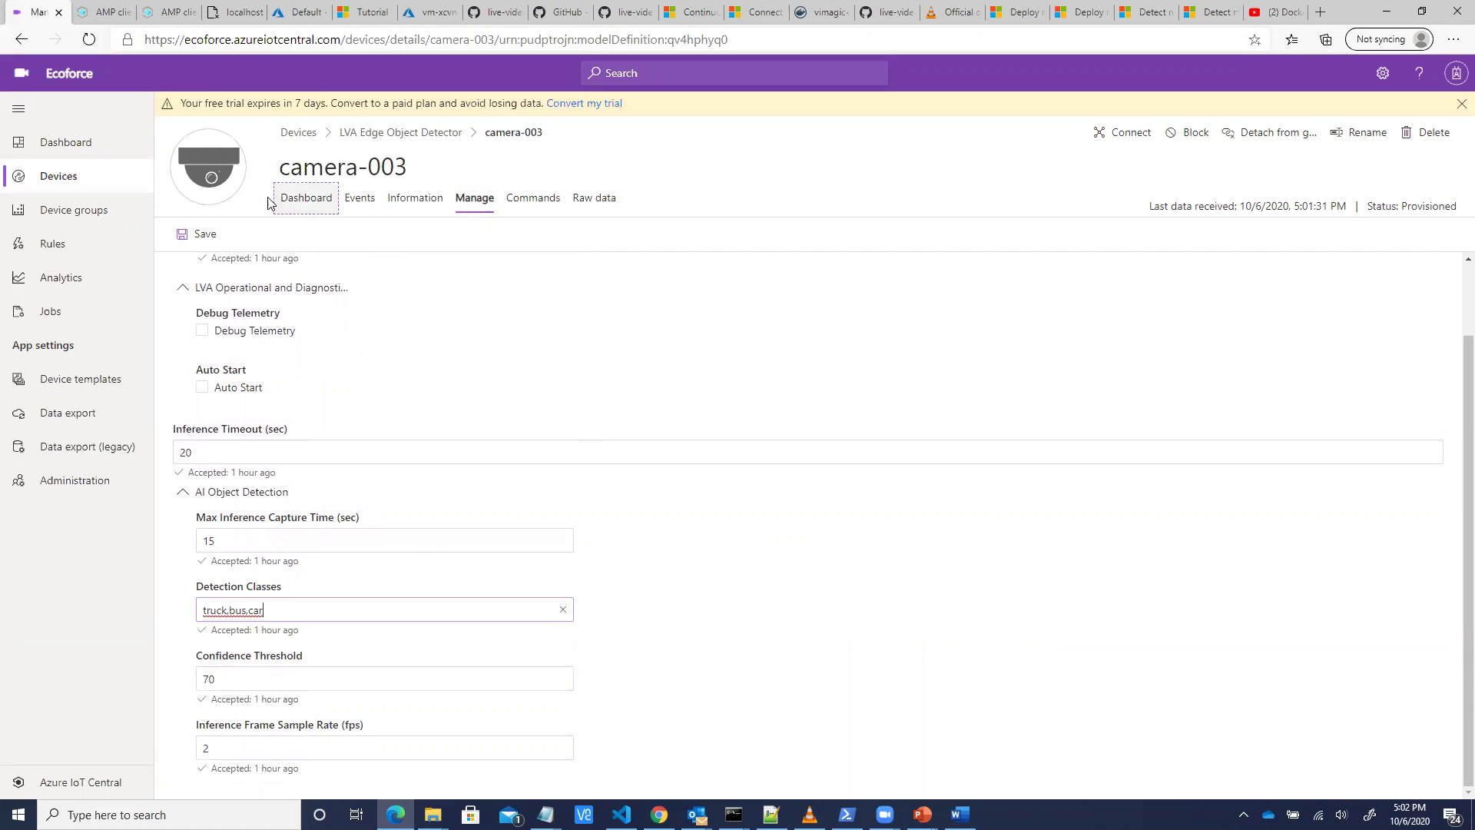
left_click(193, 234)
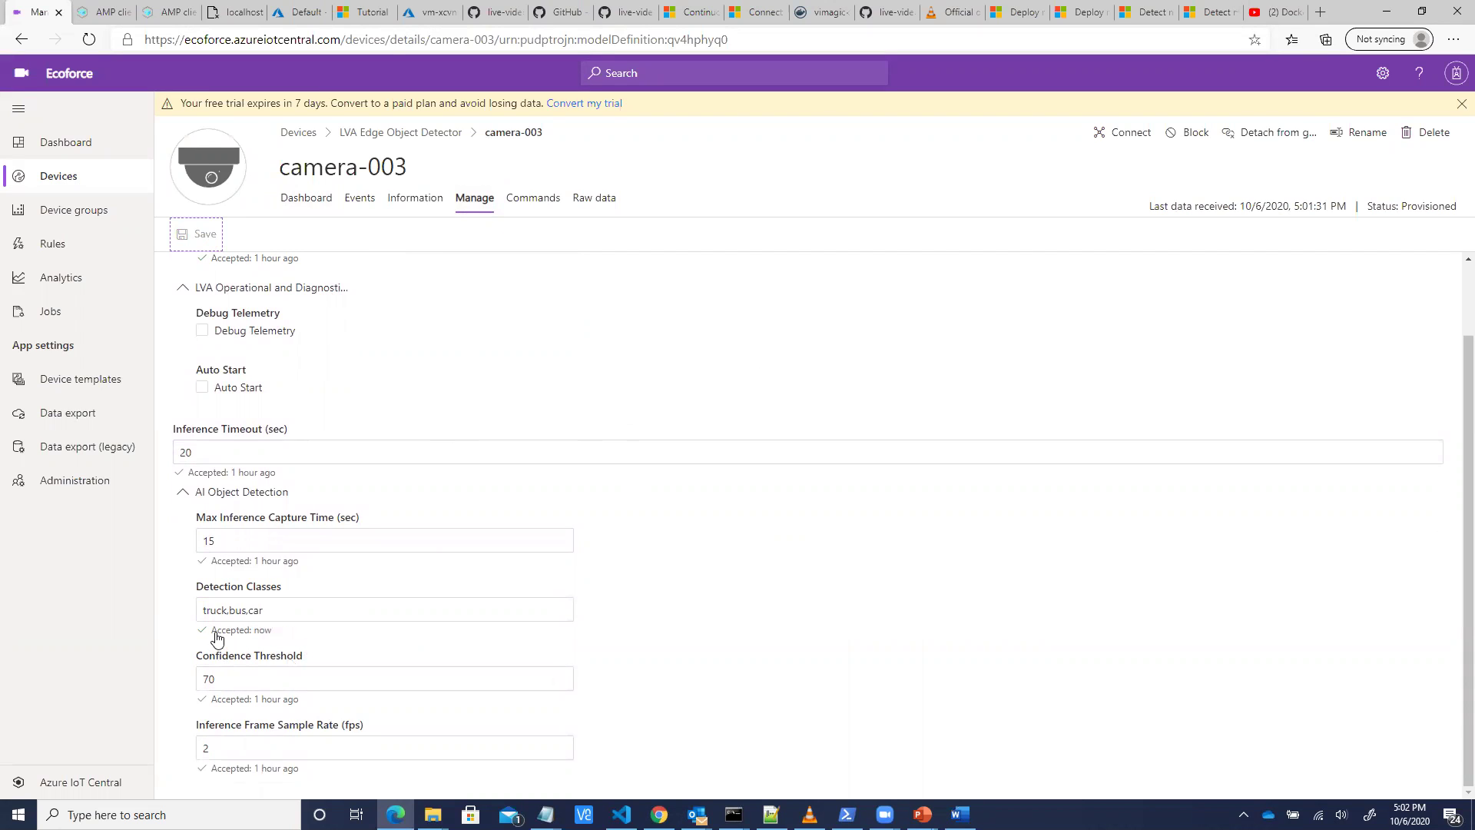
- Restart camera-003's video analytics by running Stop LVA Processing and Start LVA Processing, and check the start command's history
left_click(547, 200)
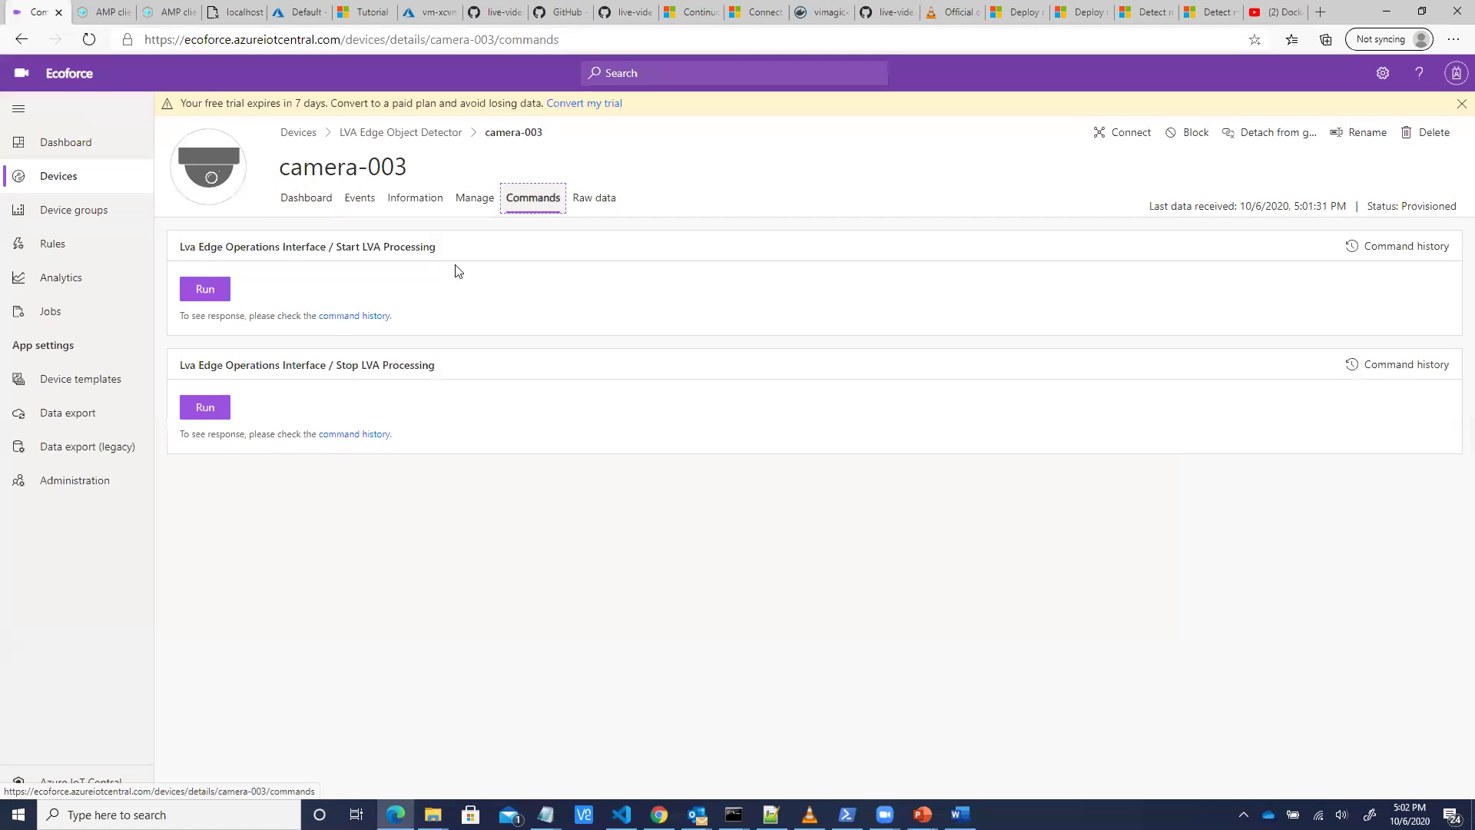
left_click(217, 411)
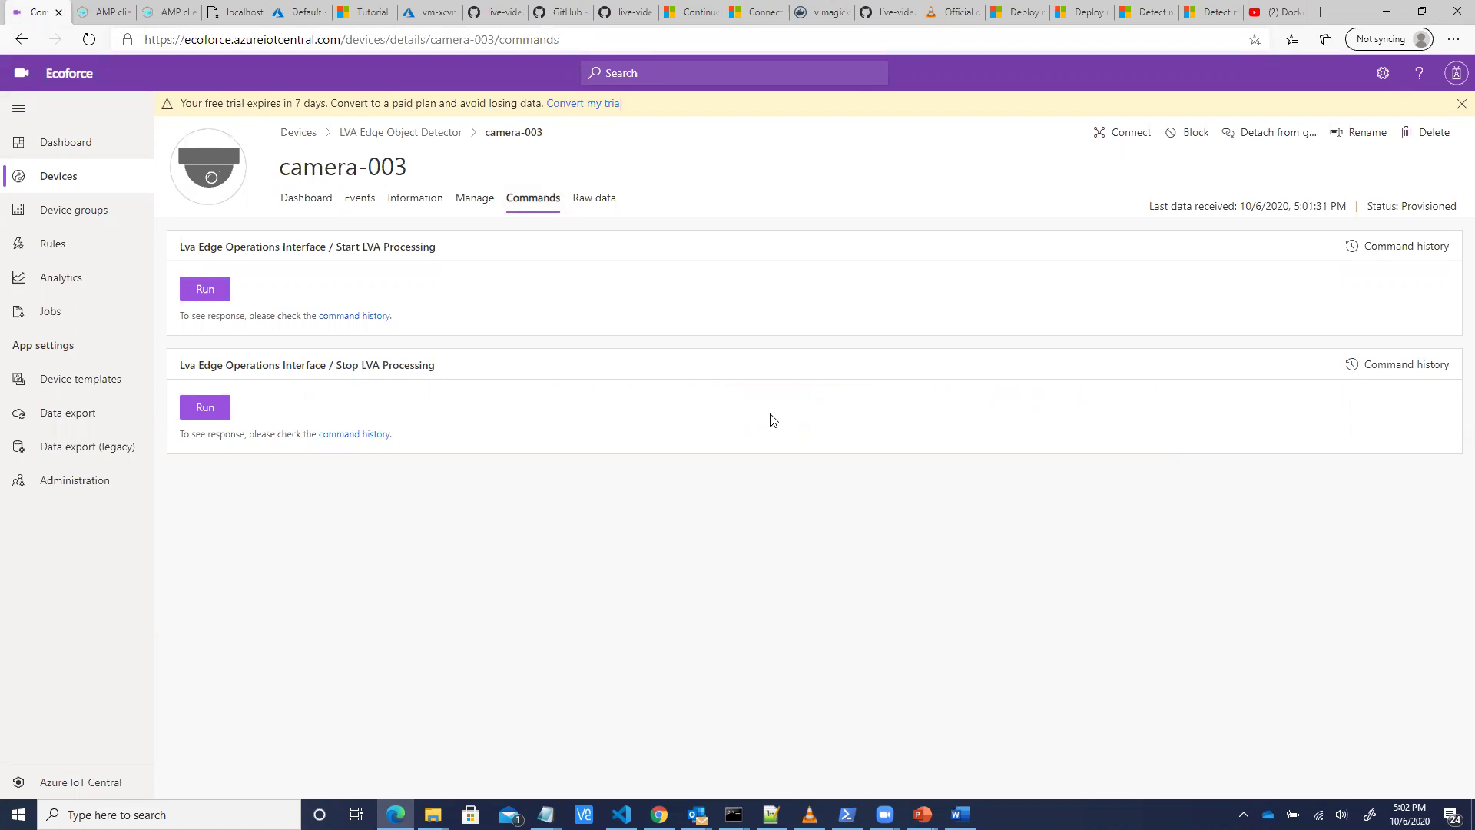
left_click(218, 289)
left_click(1431, 247)
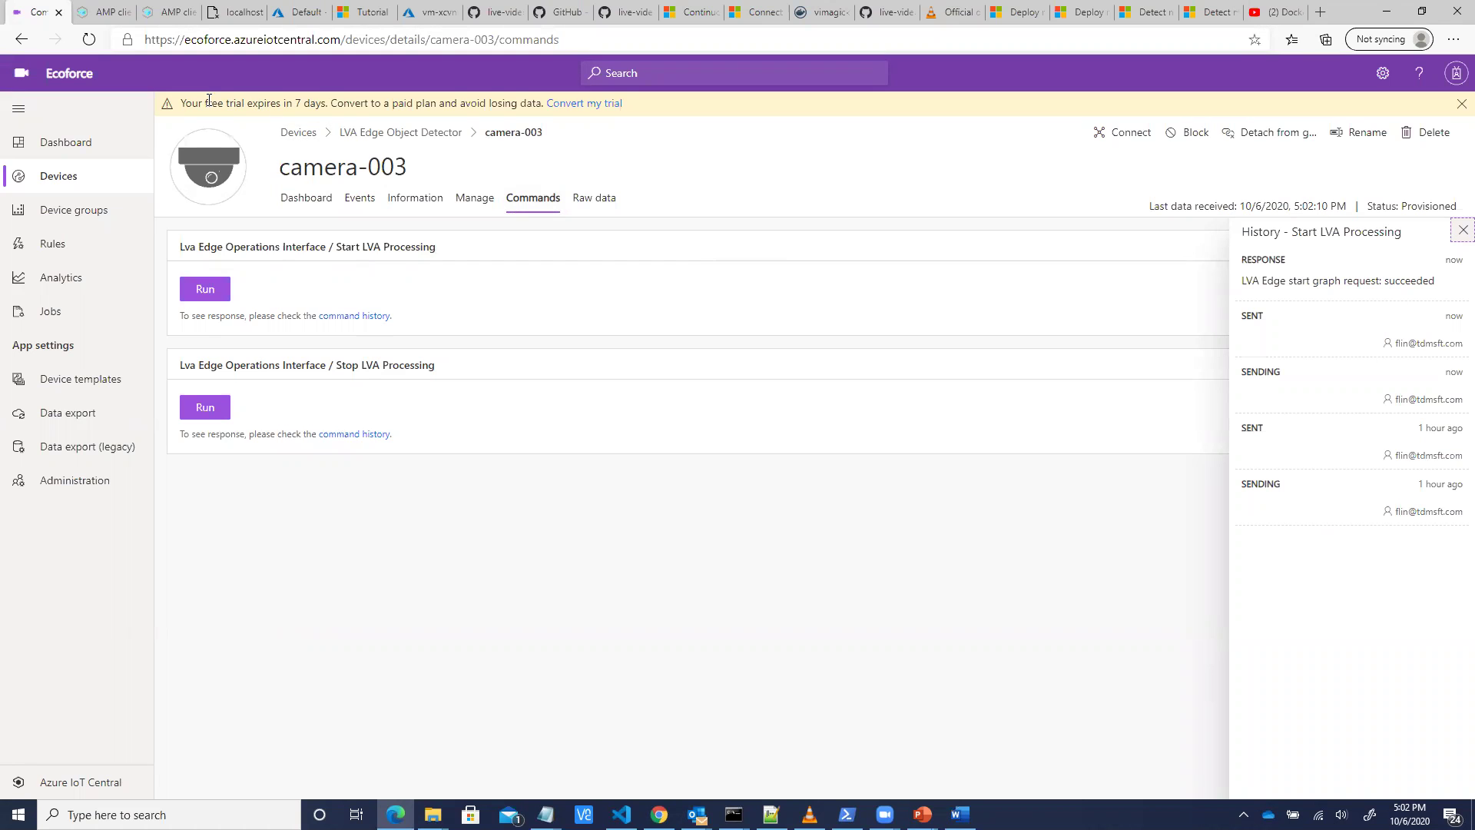
- Reopen camera-003 from the device list and inspect its dashboard's detection classes and Detection Count chart
left_click(62, 146)
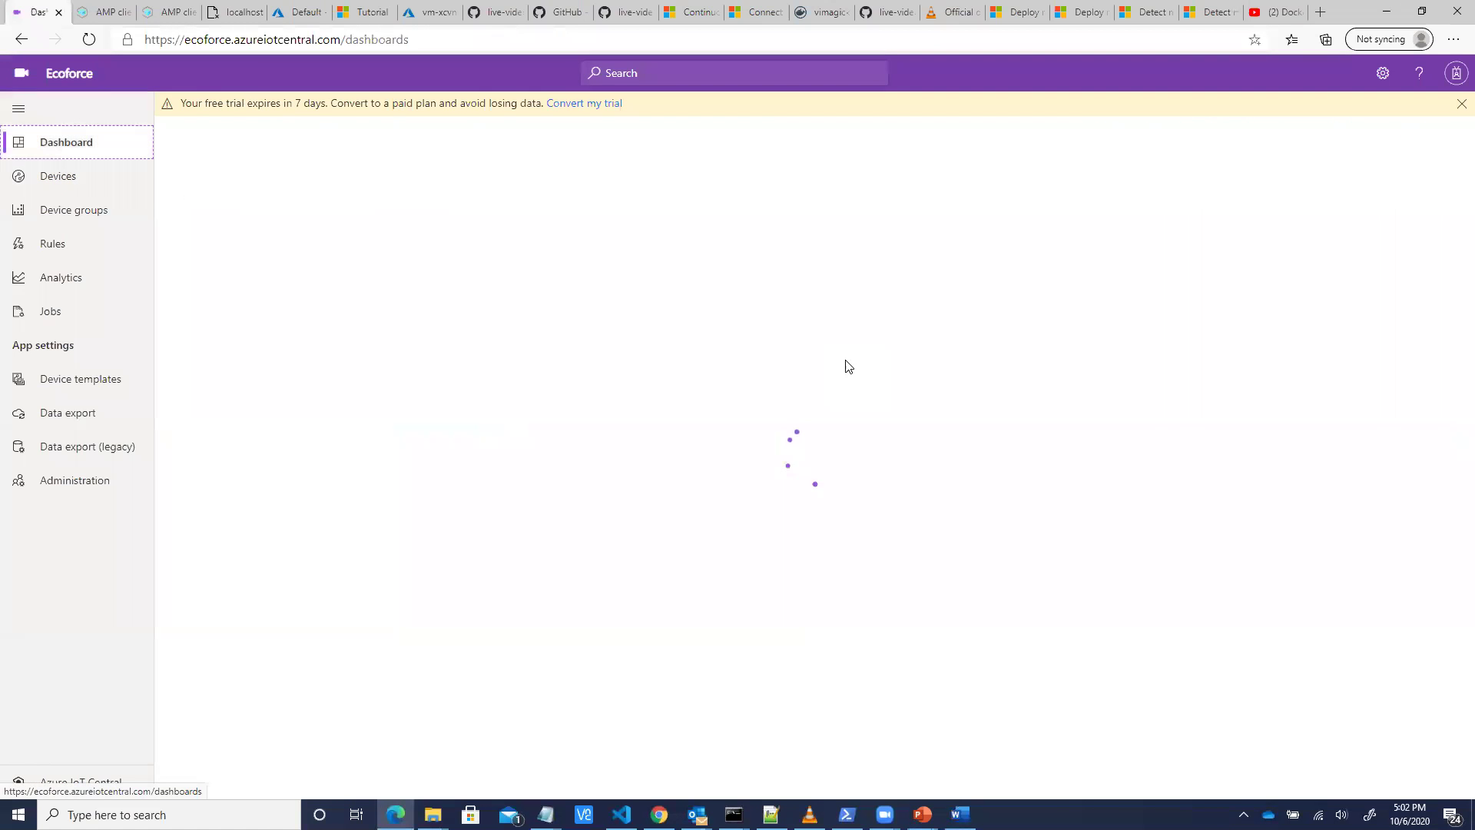
left_click(83, 181)
left_click(459, 268)
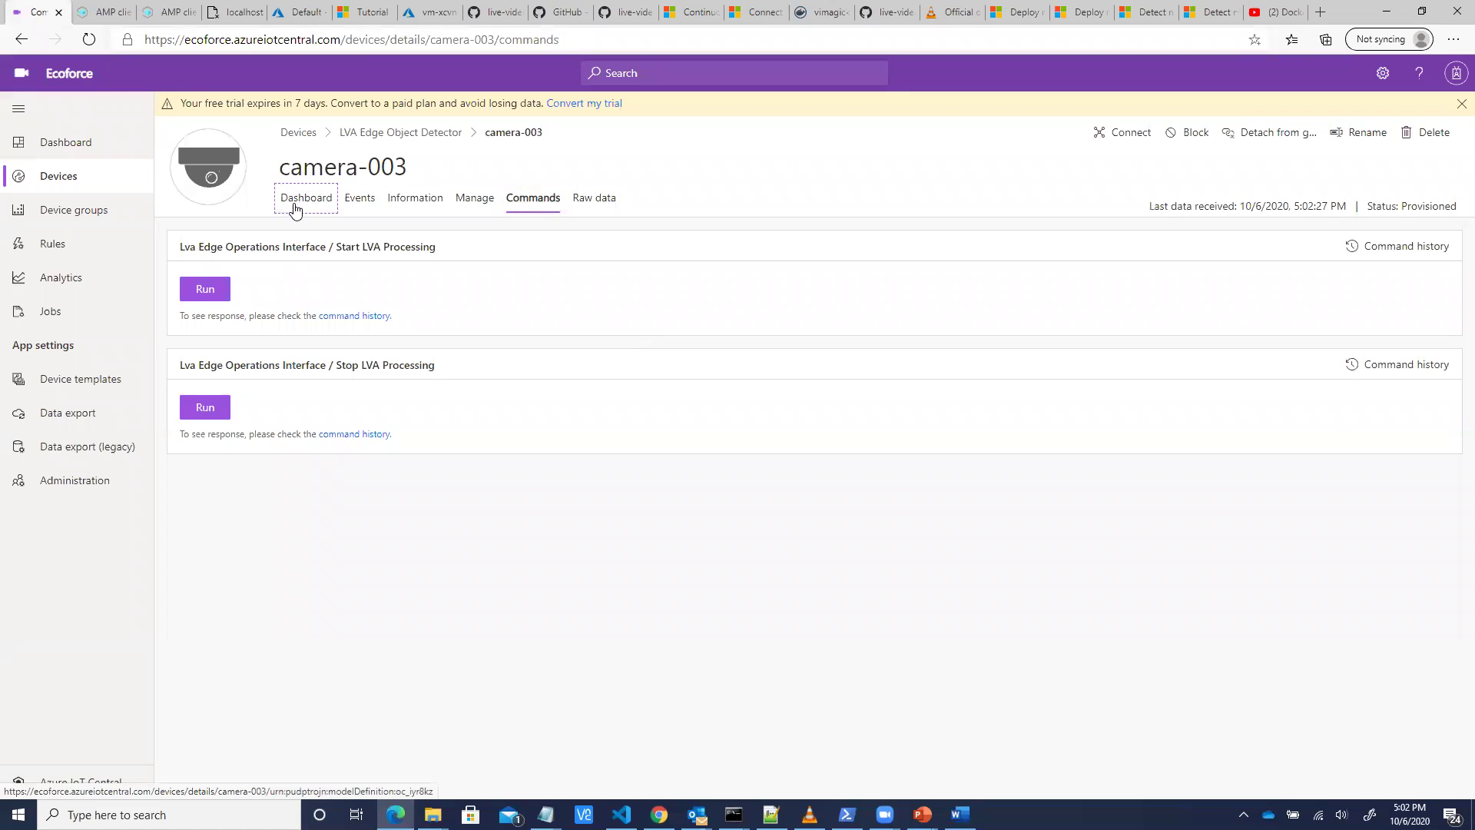
left_click(292, 202)
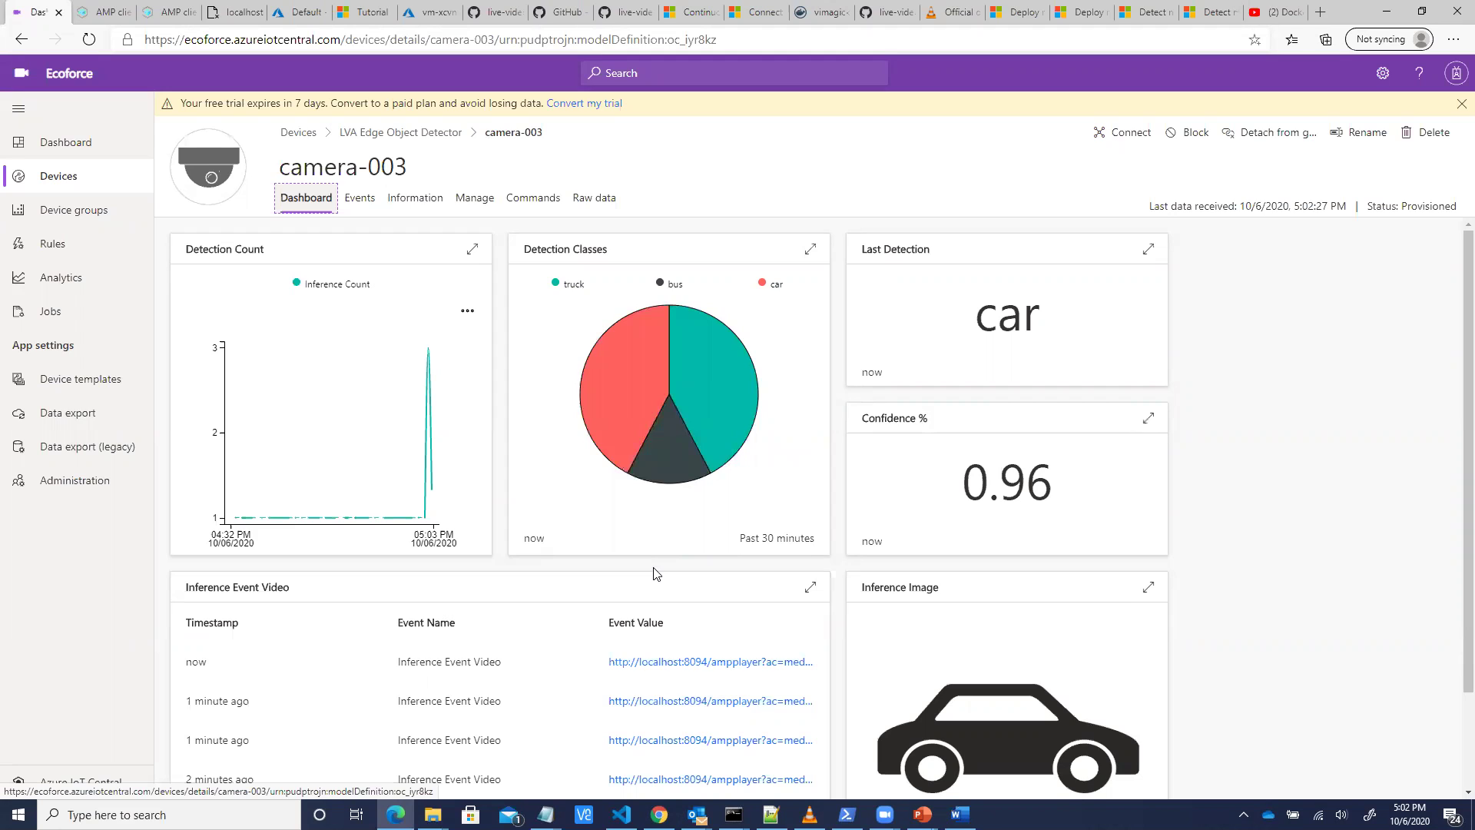
mouse_move(331, 528)
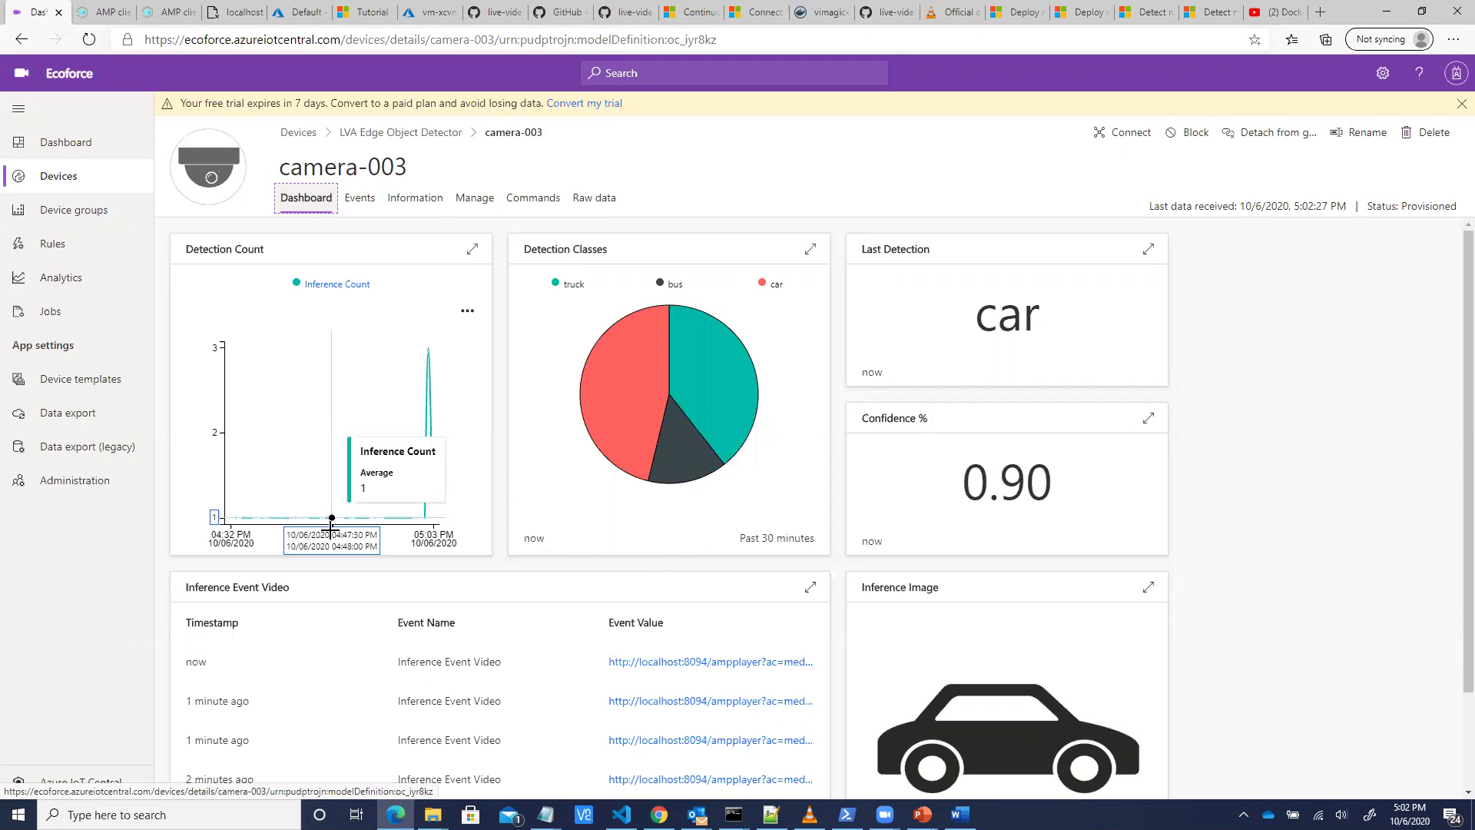